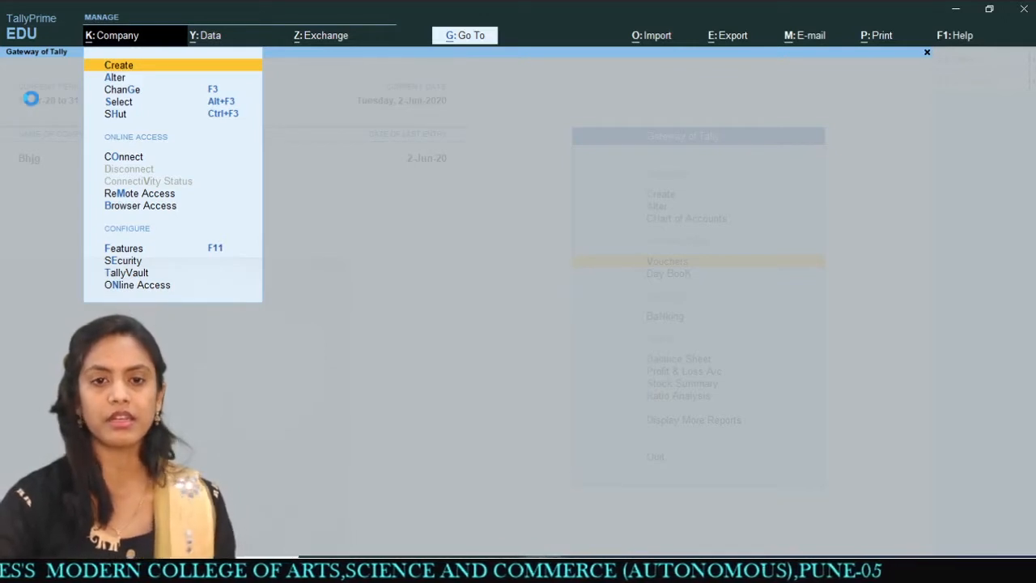
# Open the company Rubix Ltd. from the list of companies in the Tally.ERP9 data folder.
pyautogui.press('s')
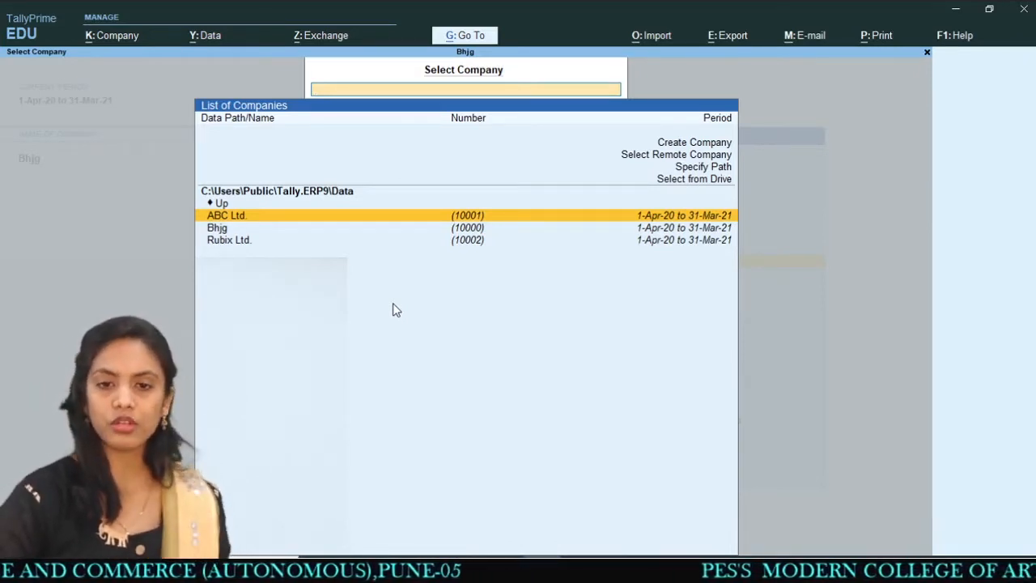
pyautogui.press('Down')
pyautogui.press('Down')
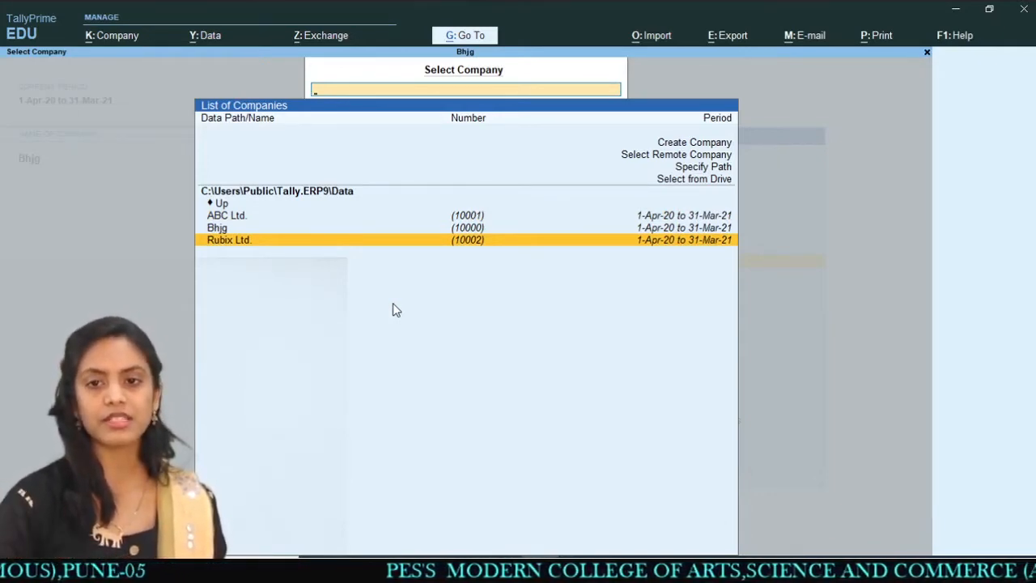
pyautogui.press('Return')
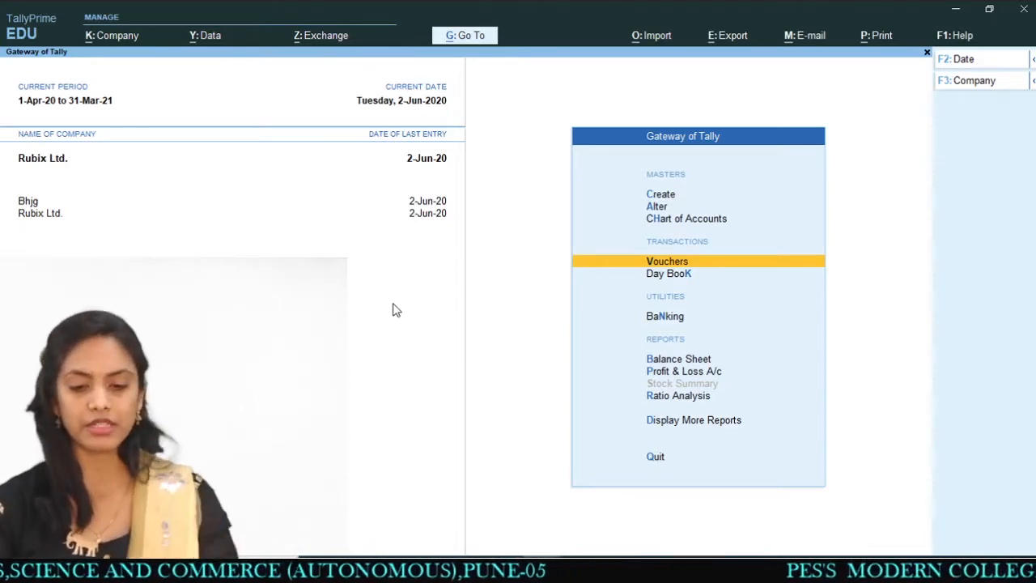
pyautogui.hotkey('ctrl', '1')
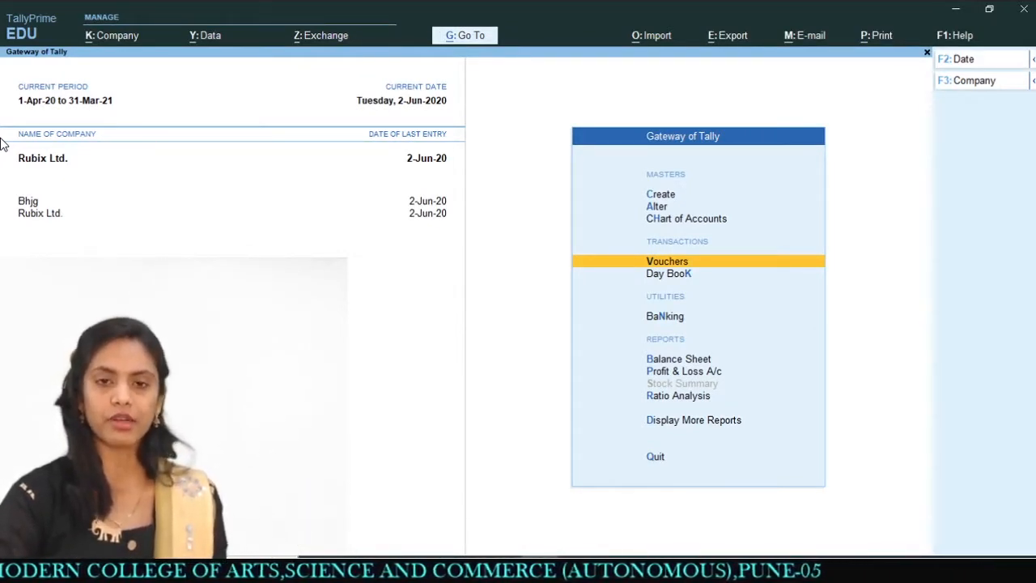
# Shut the company Bhjg so that only Rubix Ltd. is loaded.
pyautogui.press('alt')
pyautogui.hotkey('alt', 'k')
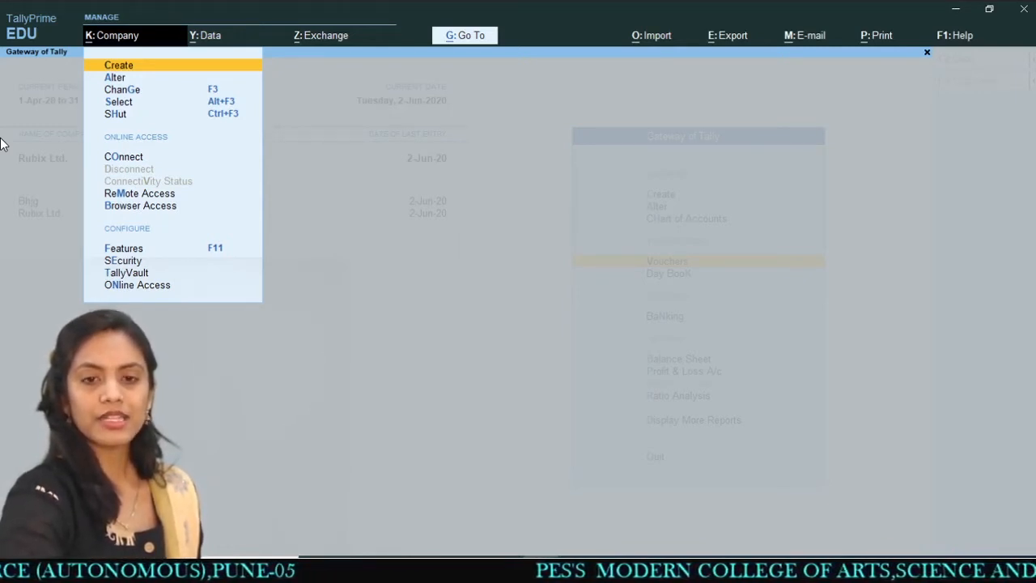
pyautogui.press('h')
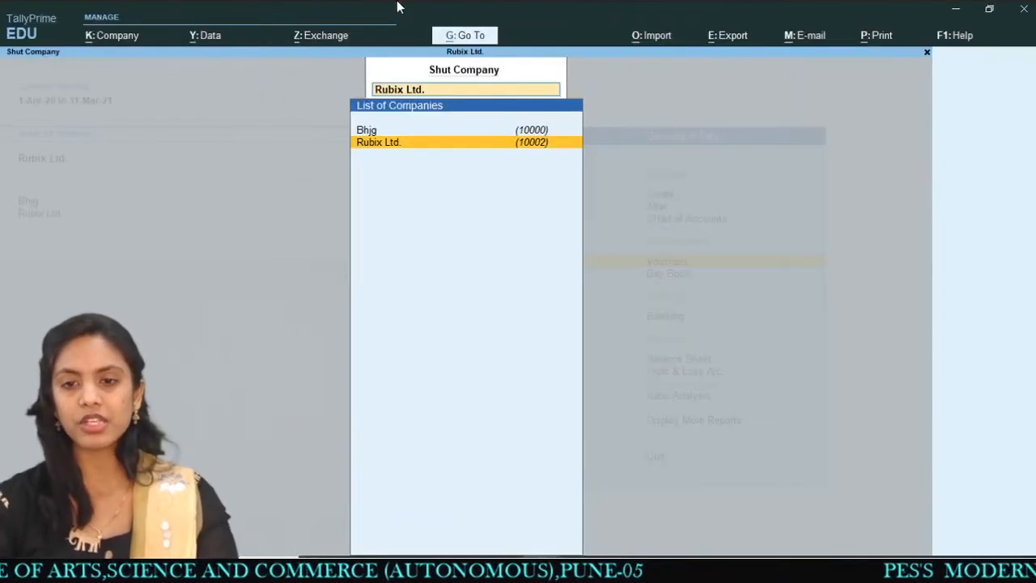
pyautogui.press('Up')
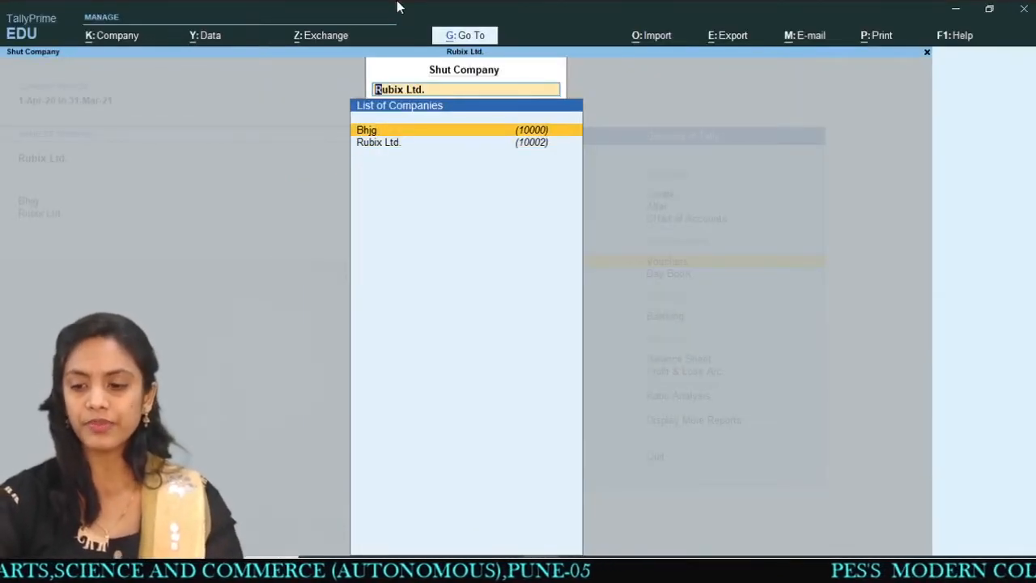
pyautogui.press('Return')
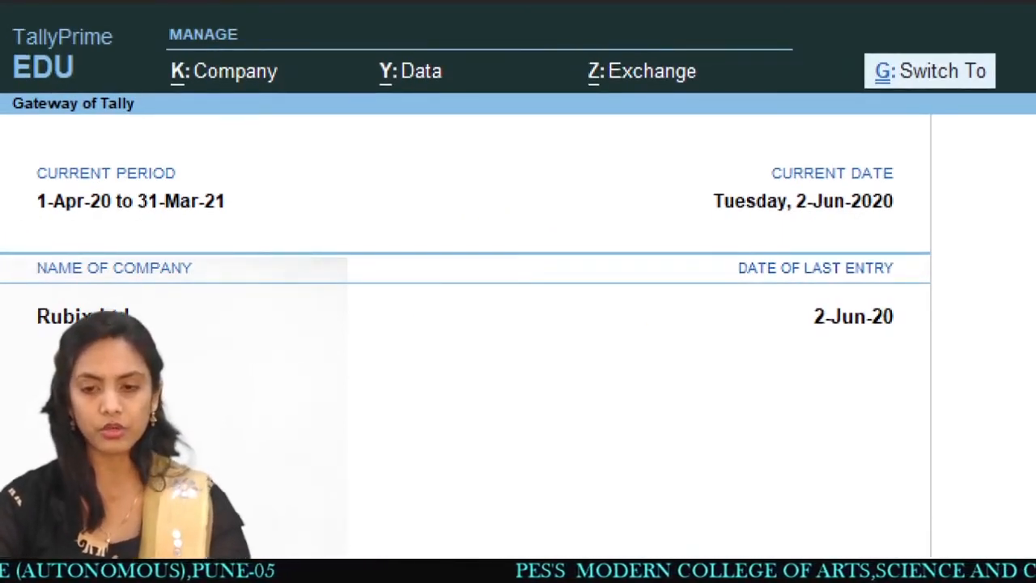
pyautogui.press('Escape')
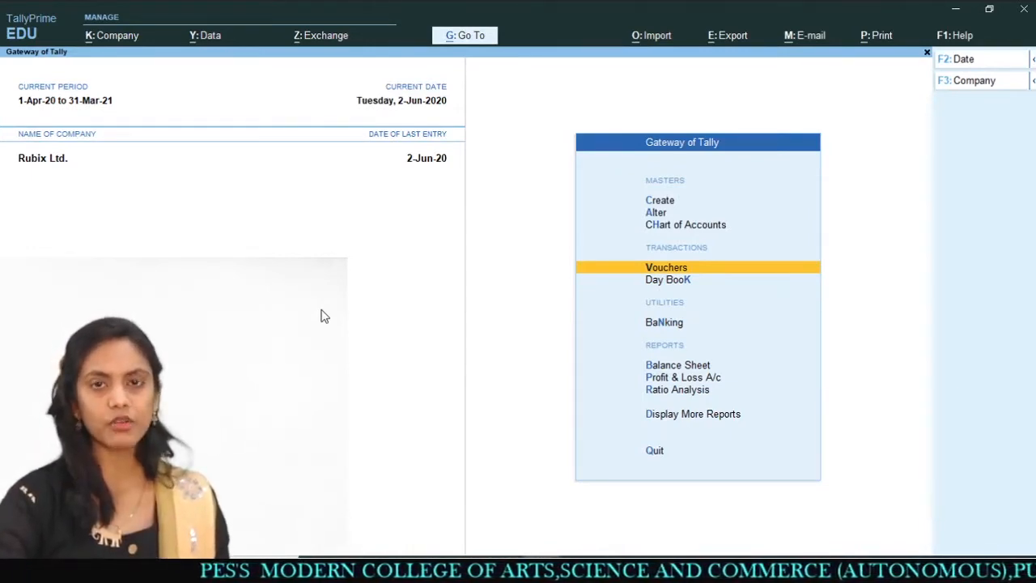
# Examine the list of existing ledgers through master alteration and return to the Gateway of Tally.
pyautogui.press('Up')
pyautogui.press('Up')
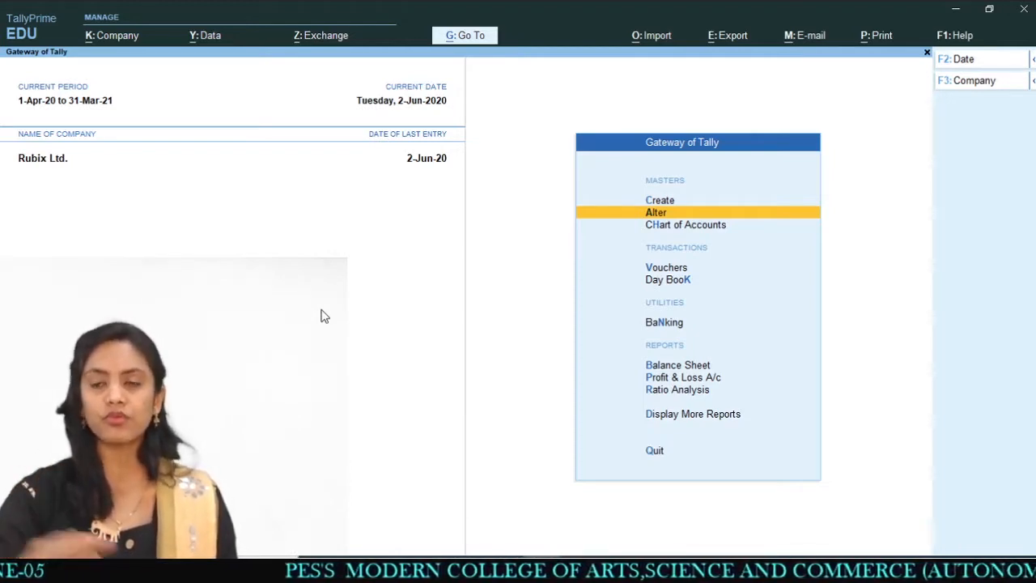
pyautogui.press('Return')
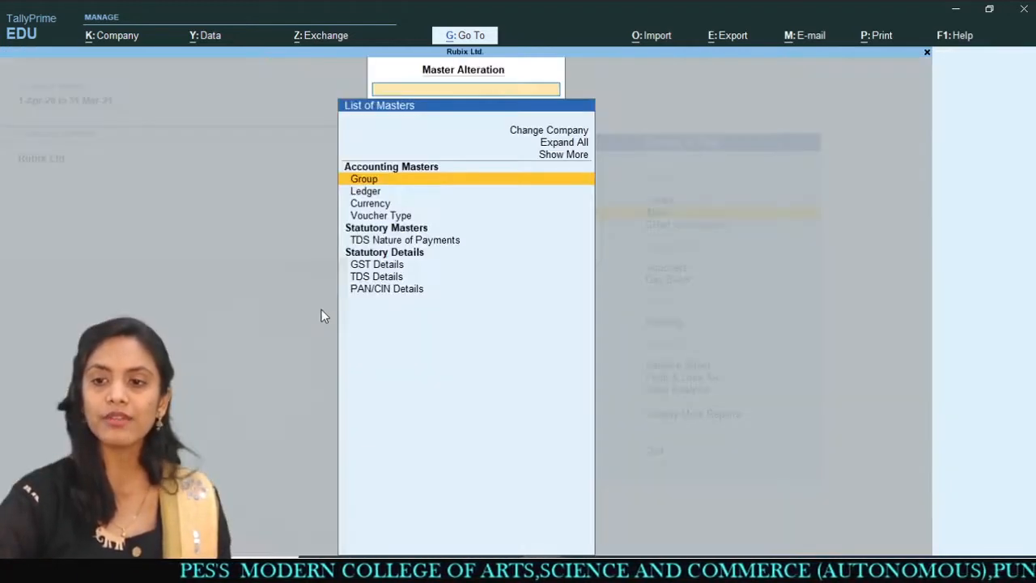
pyautogui.press('Down')
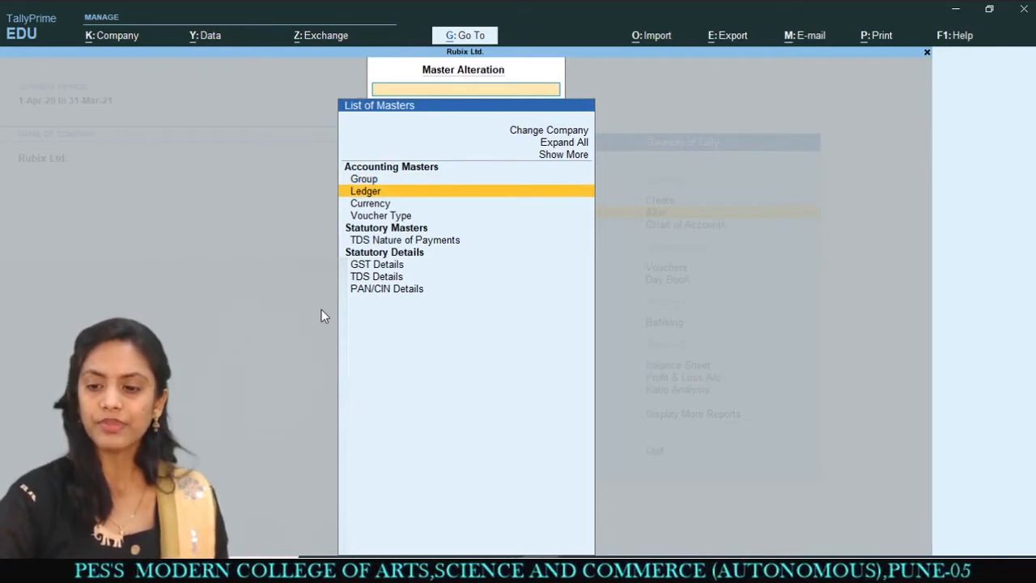
pyautogui.press('Return')
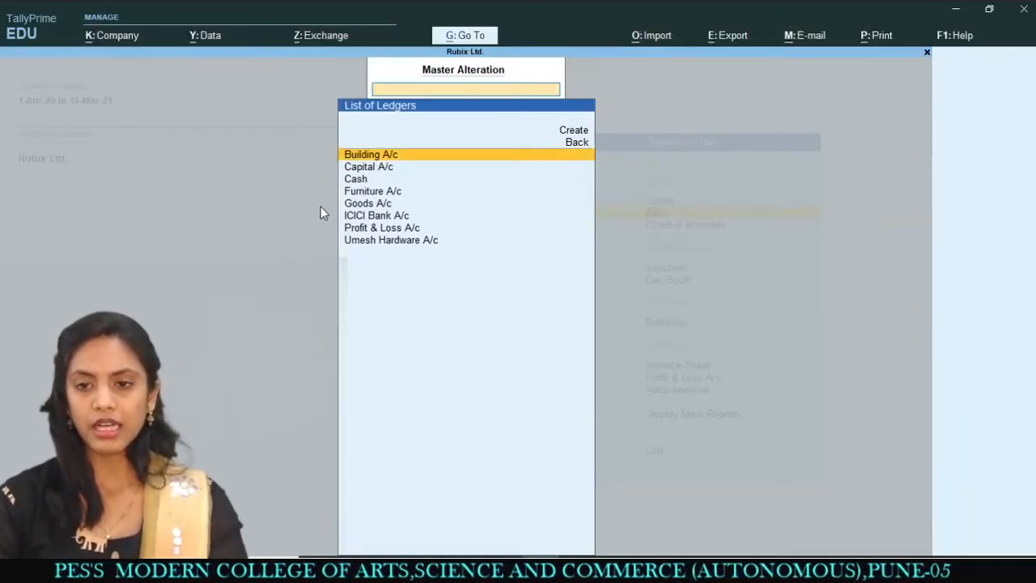
pyautogui.press('Escape')
pyautogui.press('Escape')
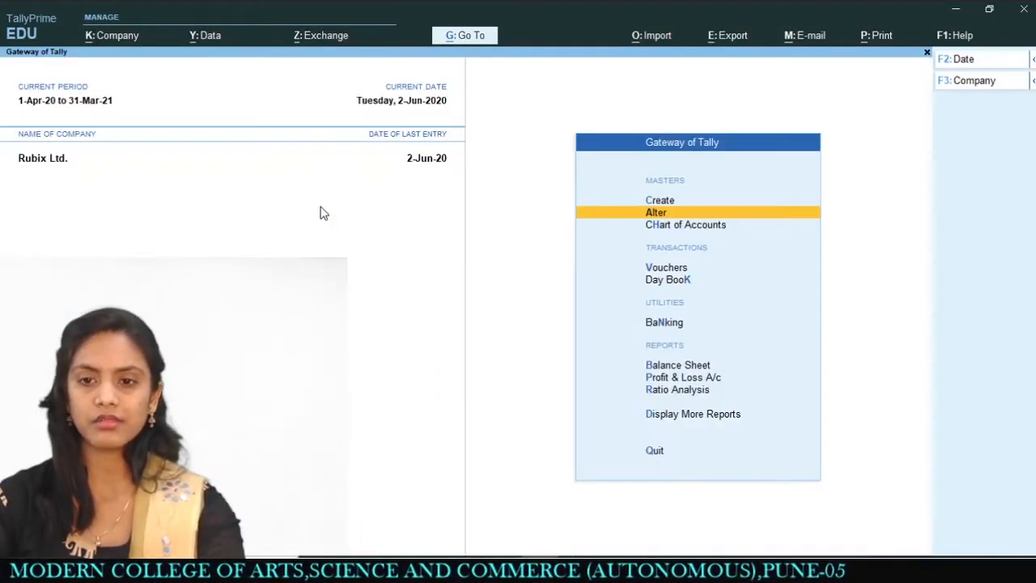
# Open accounting voucher creation for Rubix Ltd. with a payment voucher.
pyautogui.press('Down')
pyautogui.press('Down')
pyautogui.press('Down')
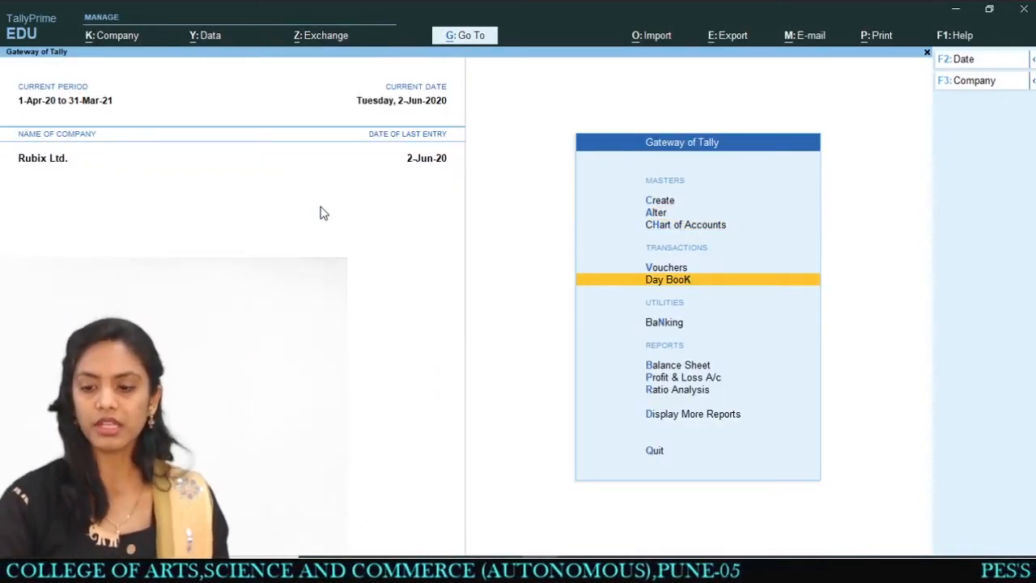
pyautogui.press('Up')
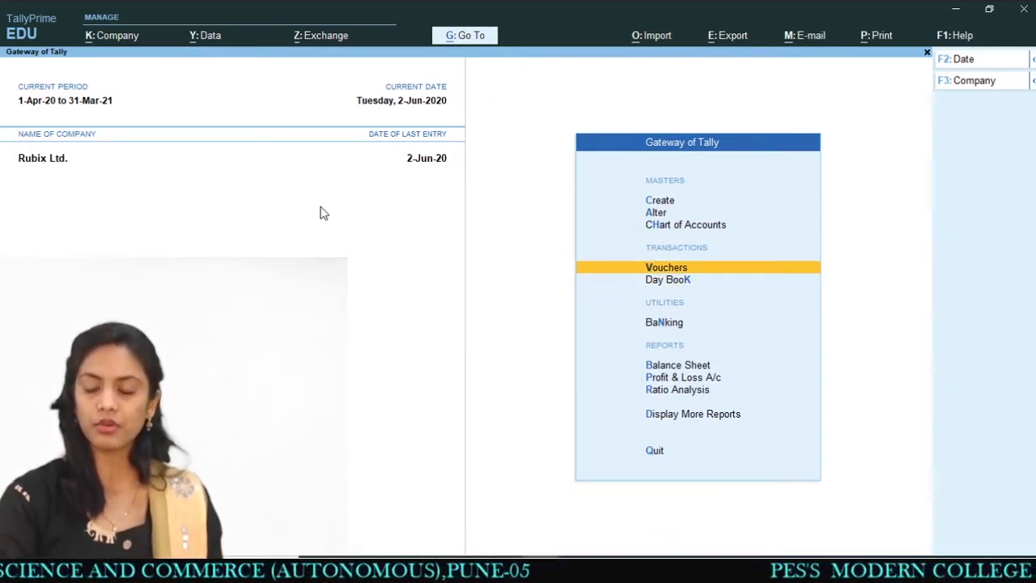
pyautogui.press('Return')
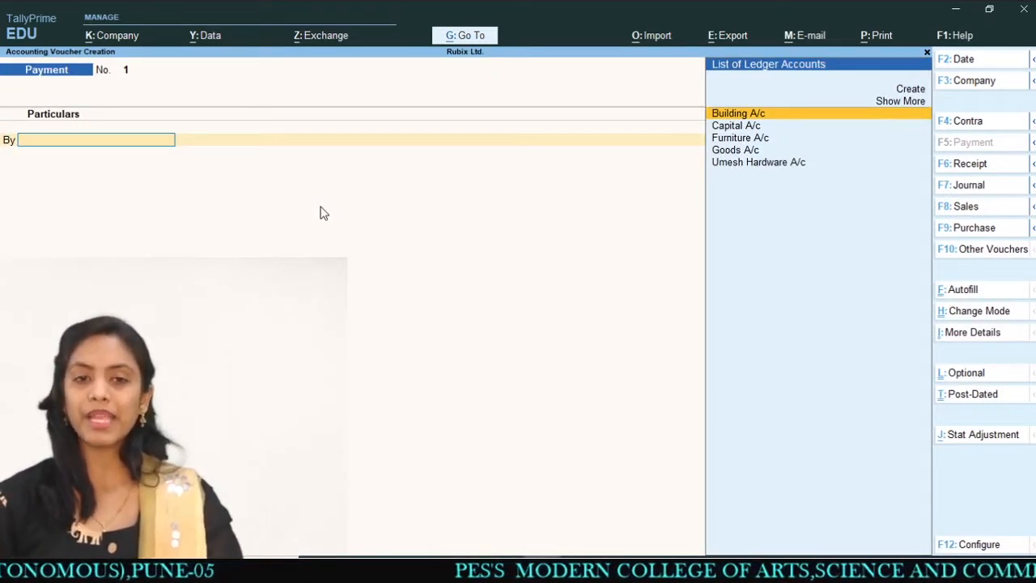
pyautogui.hotkey('ctrl', '1')
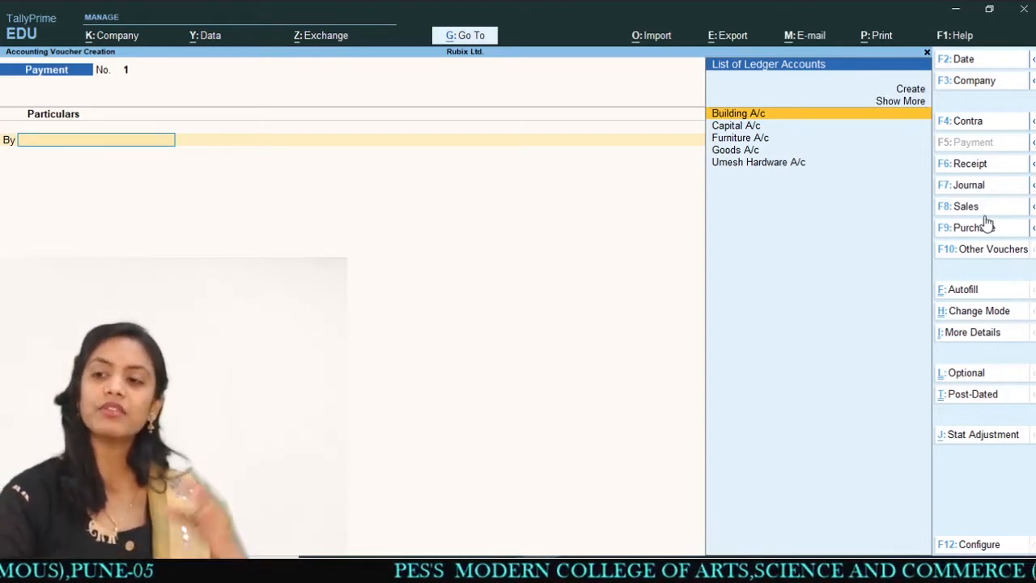
# Change the payment voucher to Single Entry mode and choose Cash as its account.
pyautogui.click(991, 319)
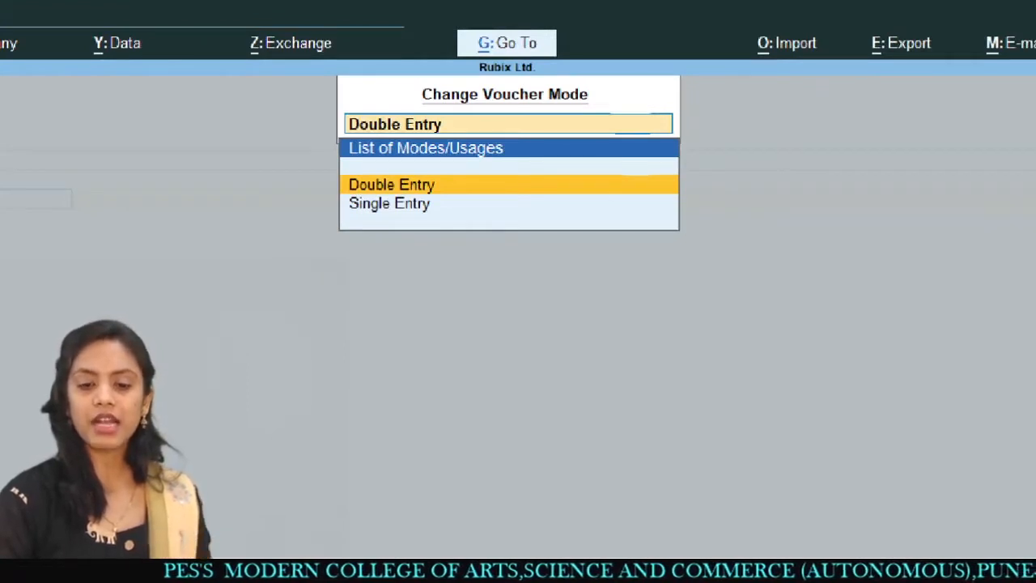
pyautogui.press('Down')
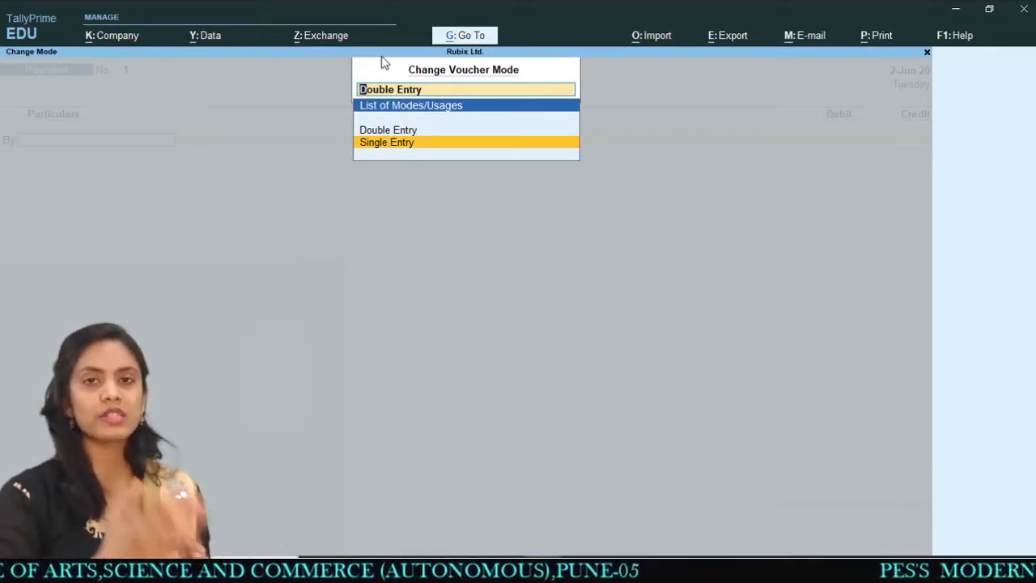
pyautogui.press('Return')
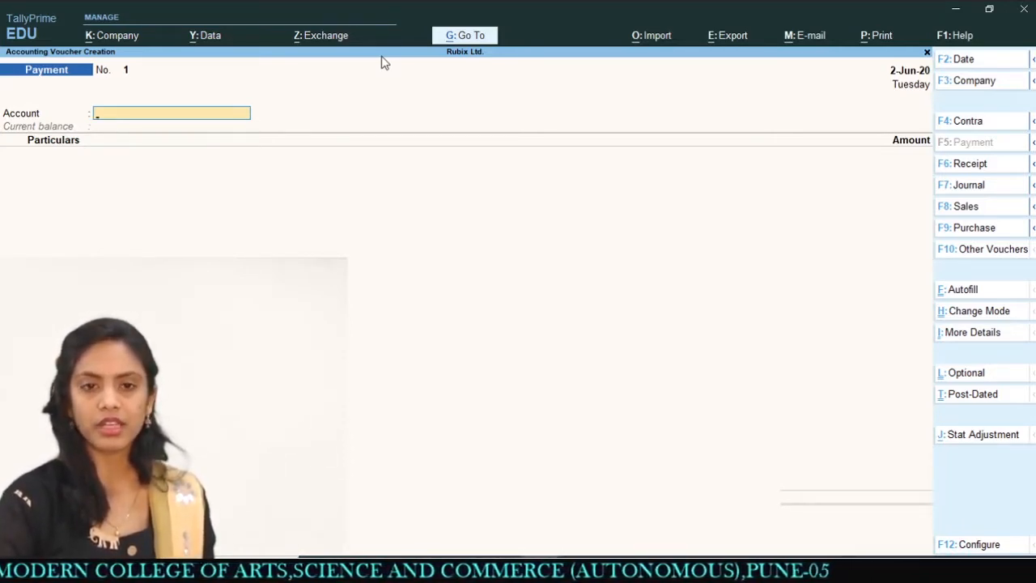
pyautogui.press('Return')
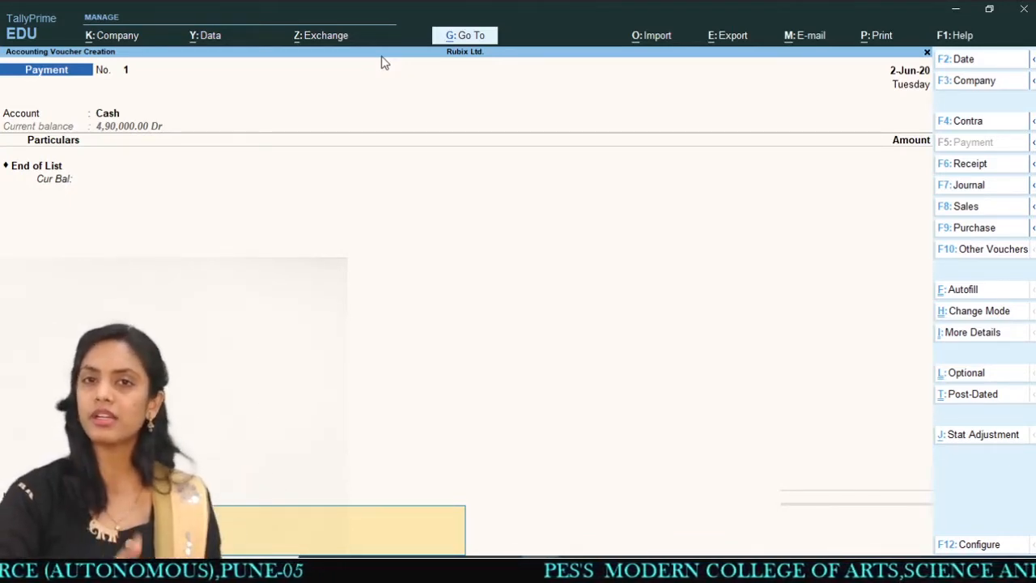
# Change the payment voucher's mode to Double Entry.
pyautogui.click(972, 316)
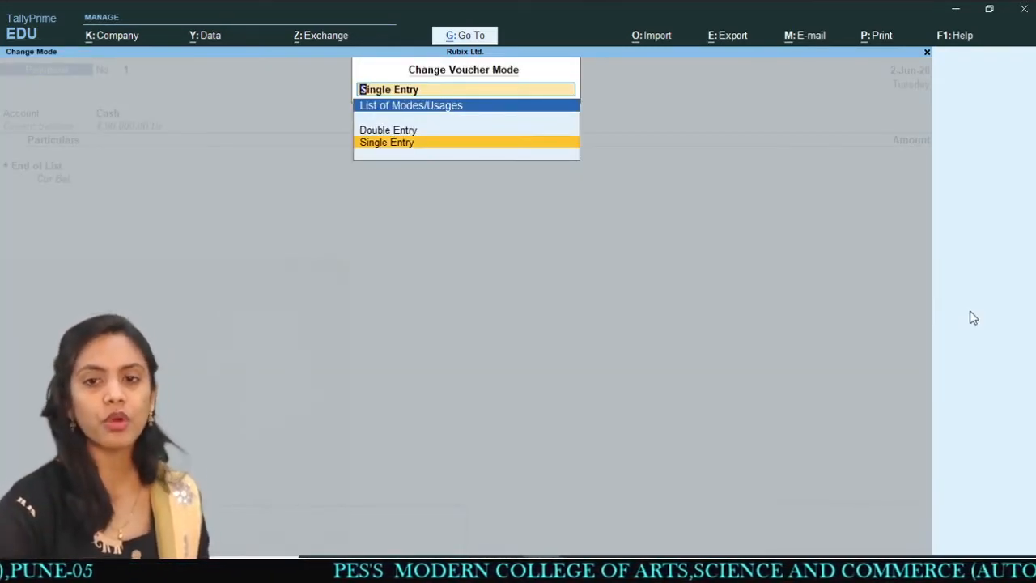
pyautogui.press('Up')
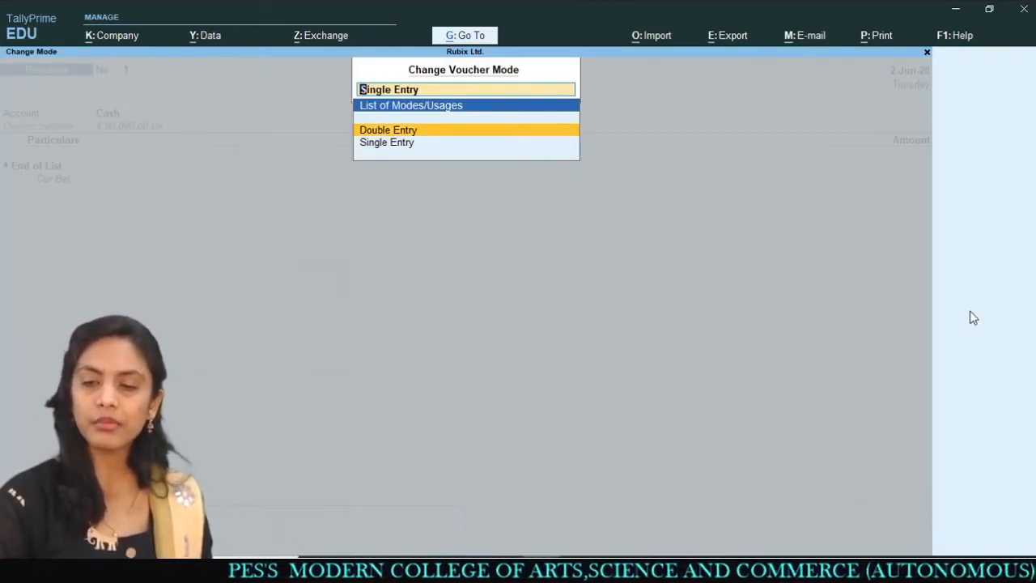
pyautogui.press('Return')
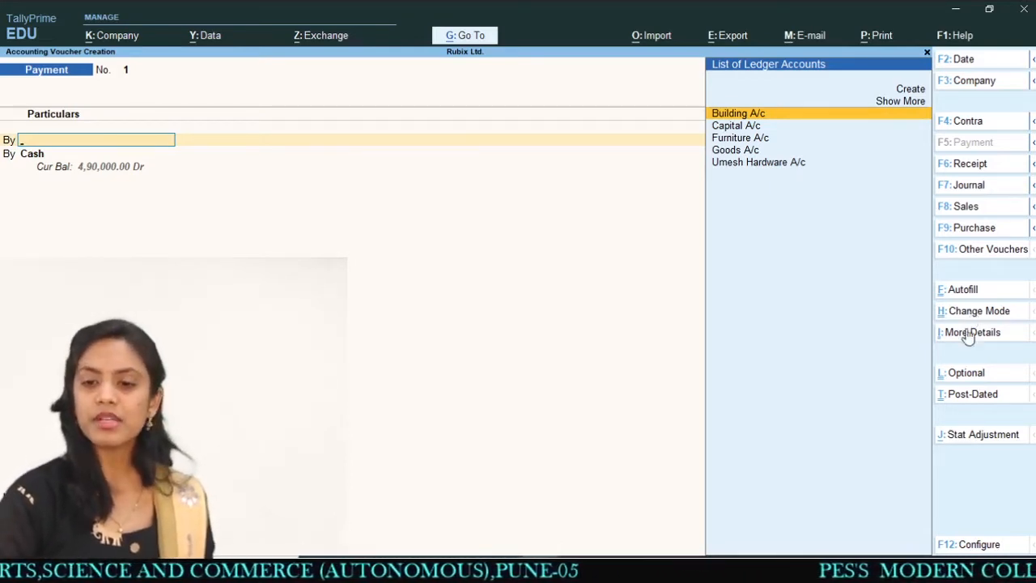
# Switch the voucher being created from Payment to Receipt.
pyautogui.hotkey('alt', 'Tab')
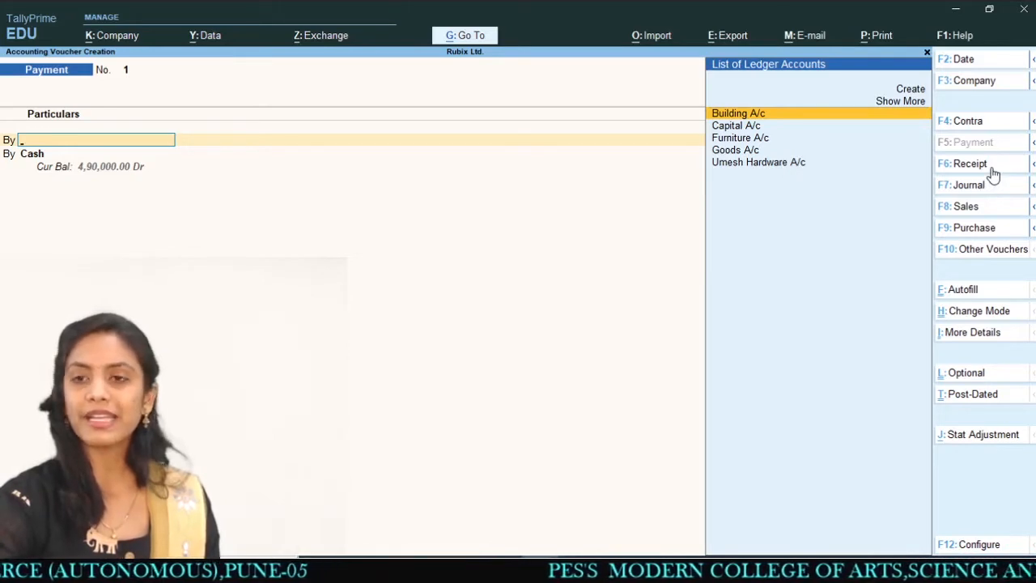
pyautogui.press('XF86AudioMute')
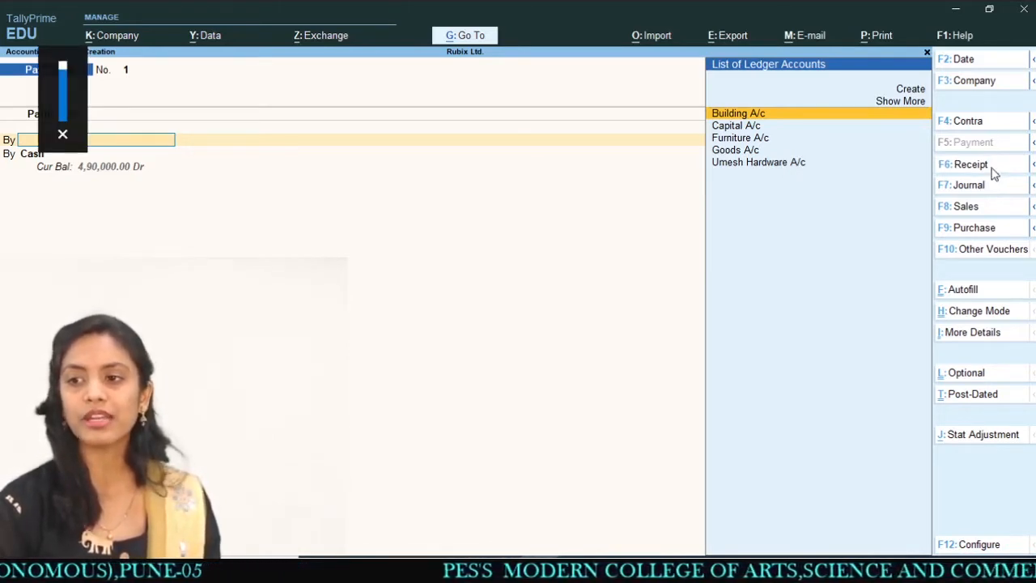
pyautogui.click(992, 170)
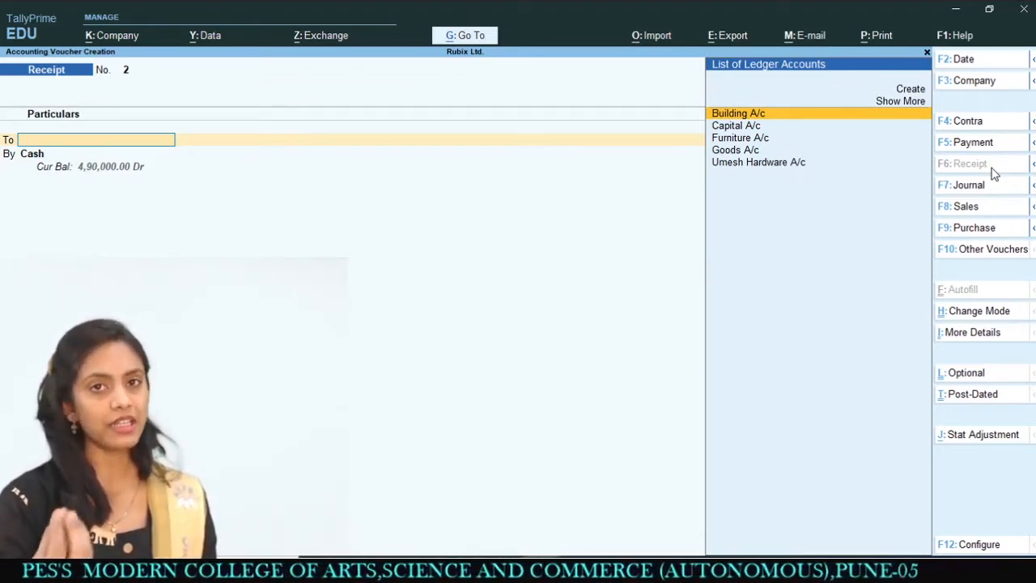
# Enter 13-4-2020 as the date of the receipt voucher.
pyautogui.click(965, 60)
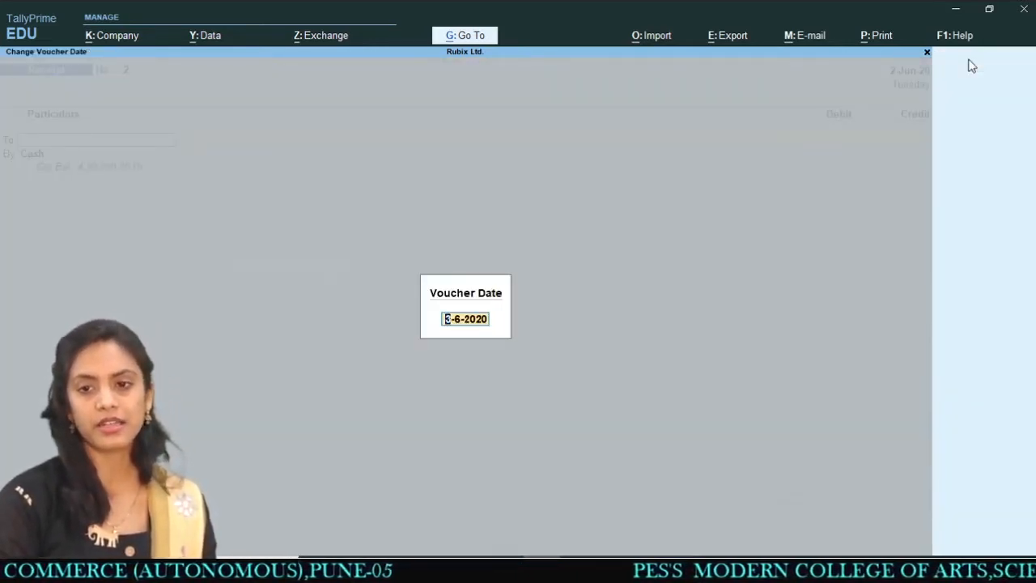
pyautogui.write('13')
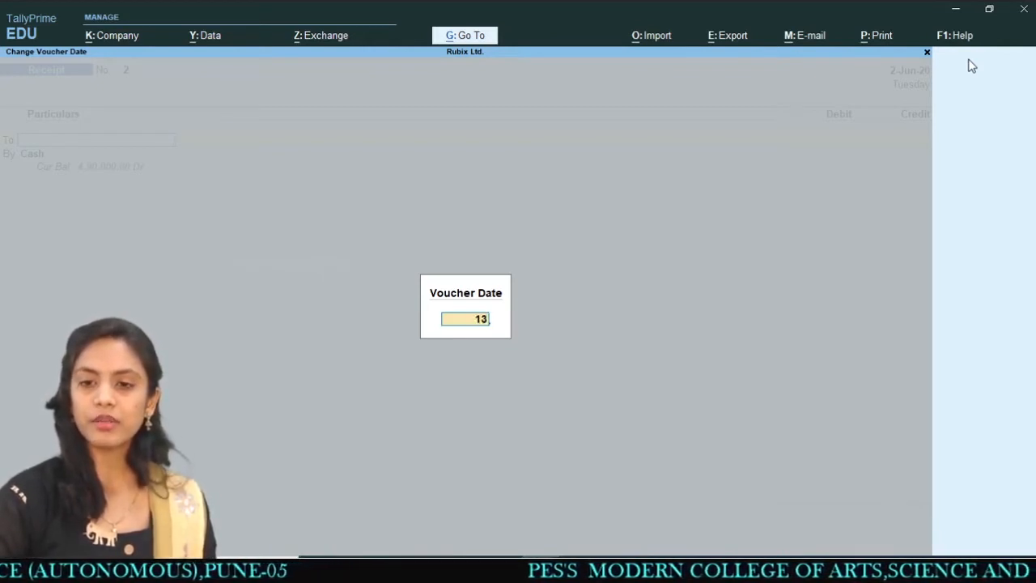
pyautogui.write('4')
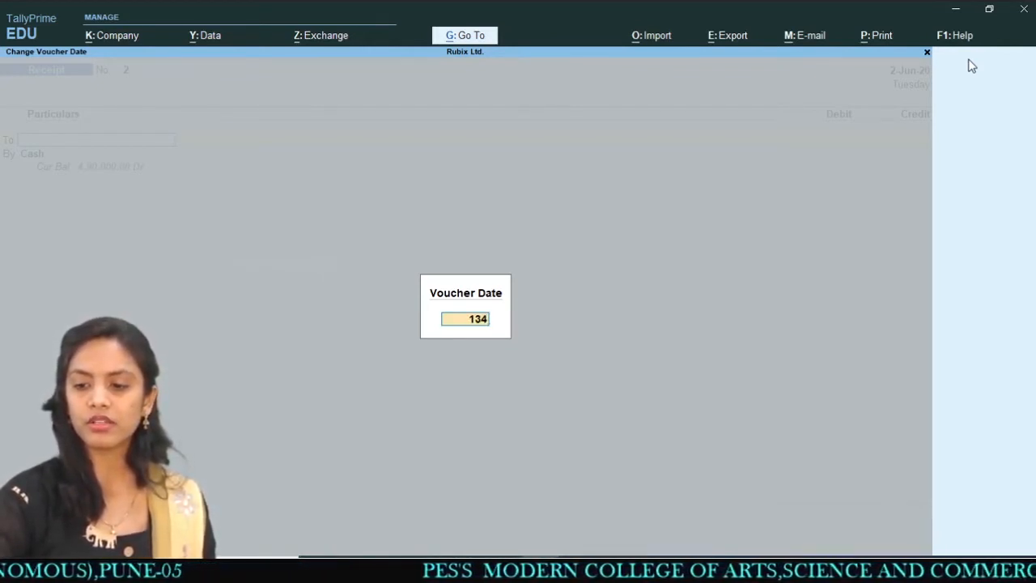
pyautogui.press('BackSpace')
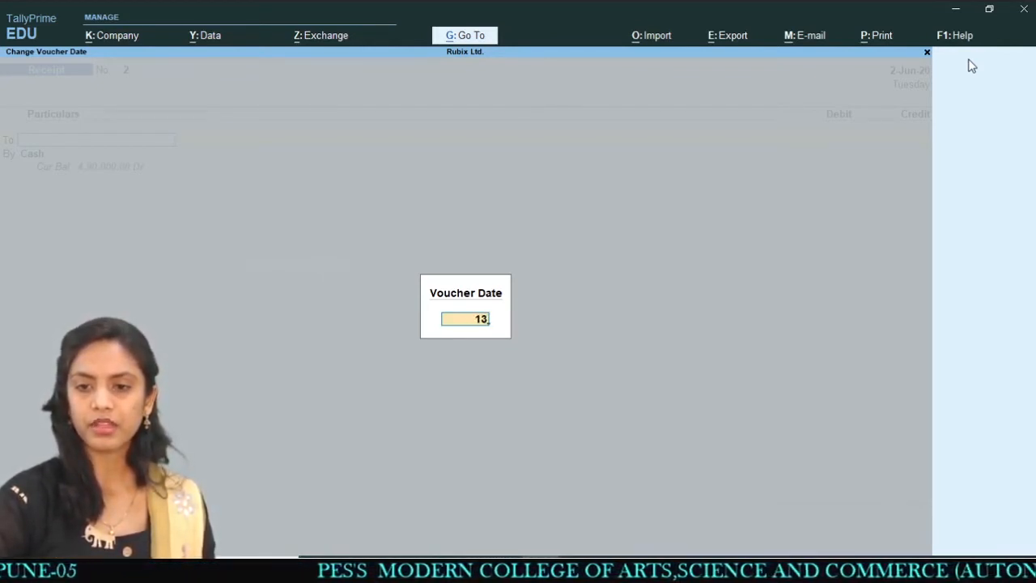
pyautogui.write('-4-20')
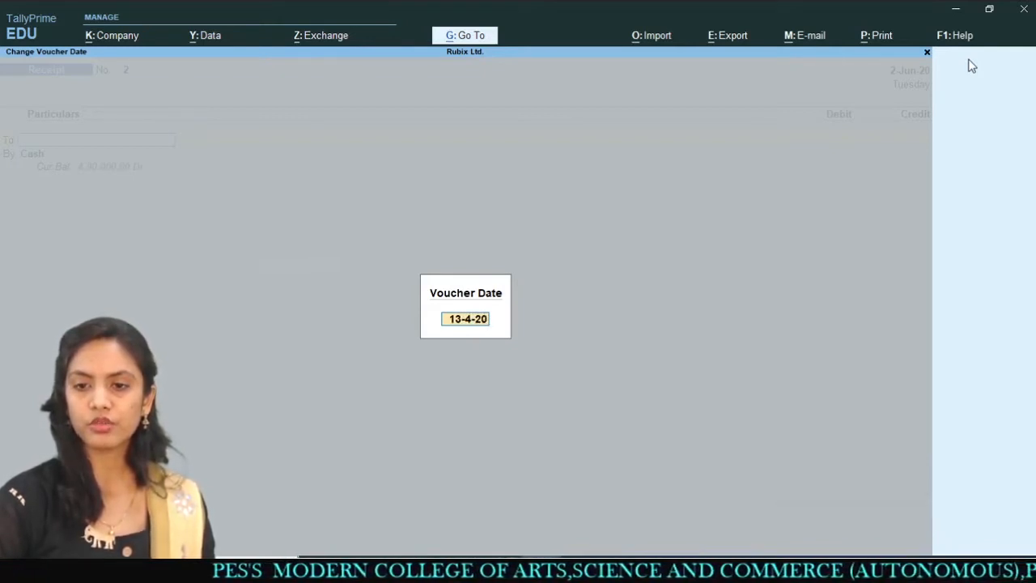
pyautogui.write('20')
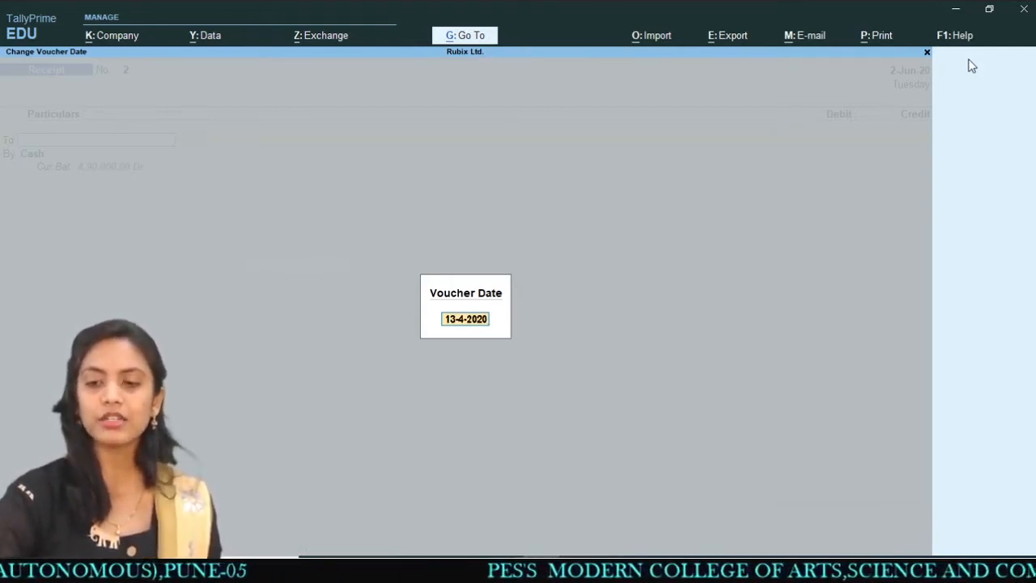
# Replace the receipt voucher's date with 01-04-2020.
pyautogui.press('BackSpace')
pyautogui.press('BackSpace')
pyautogui.press('BackSpace')
pyautogui.press('BackSpace')
pyautogui.press('BackSpace')
pyautogui.press('BackSpace')
pyautogui.press('BackSpace')
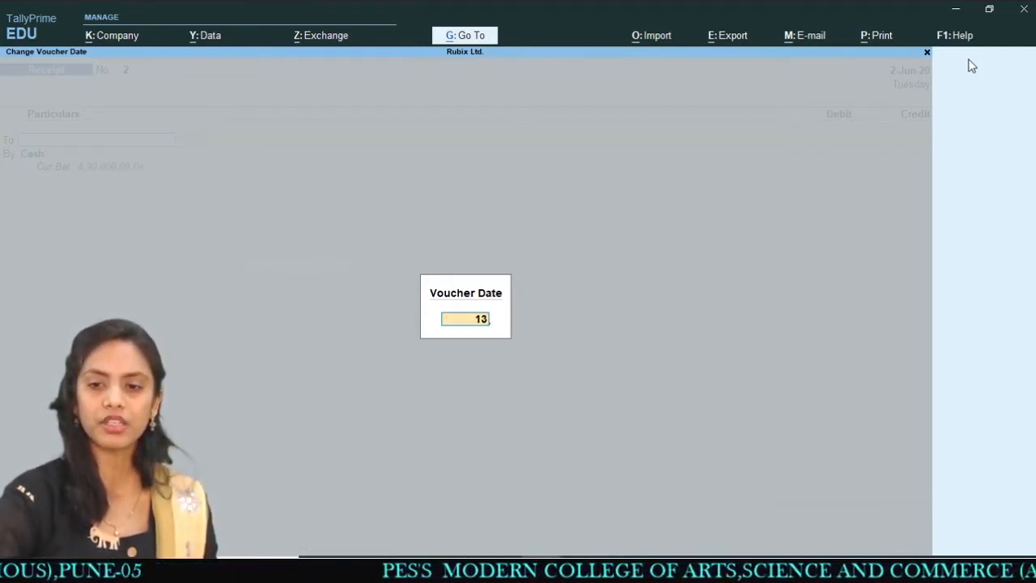
pyautogui.press('BackSpace')
pyautogui.press('BackSpace')
pyautogui.write('0')
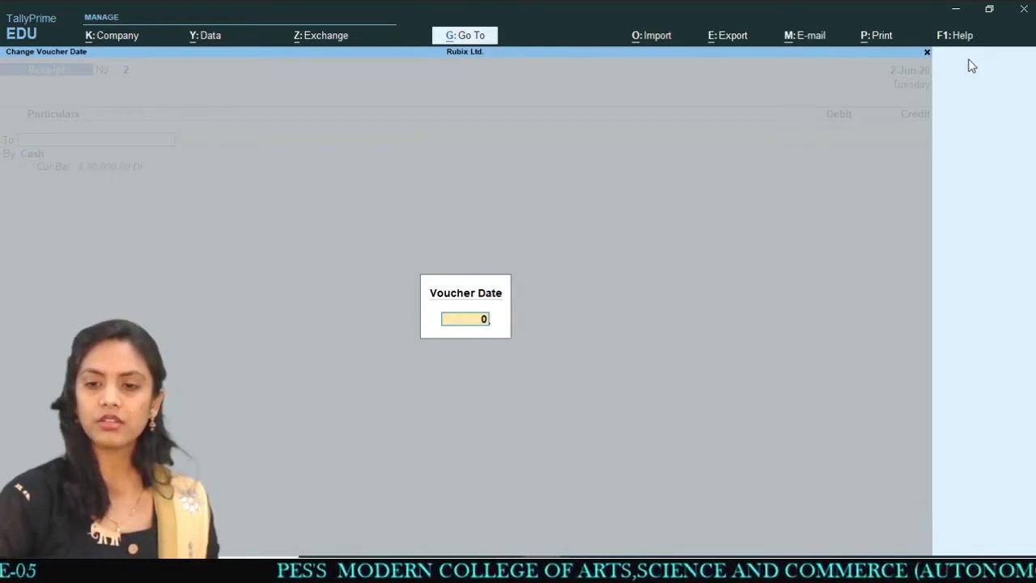
pyautogui.write('1-0')
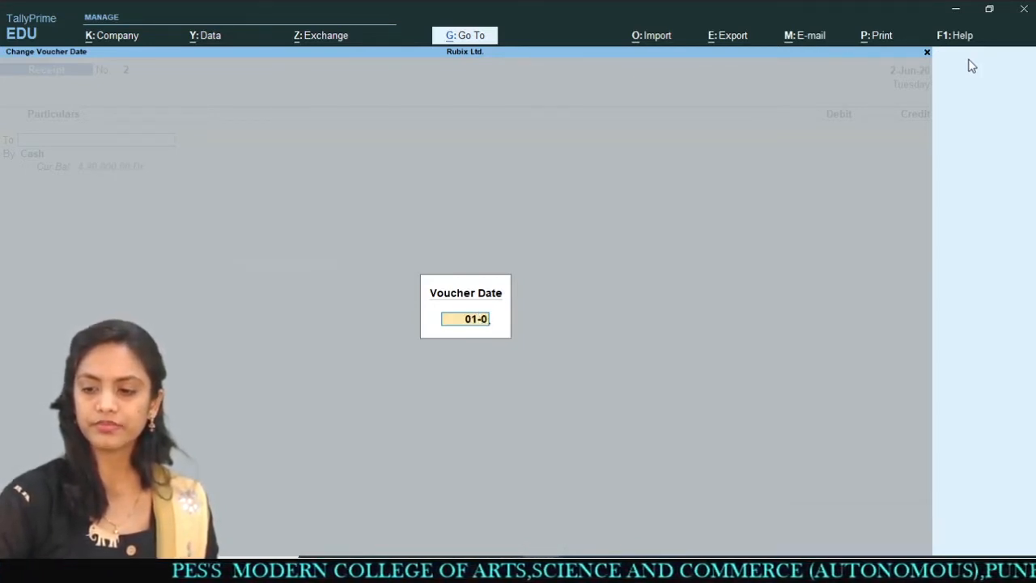
pyautogui.write('4-2020')
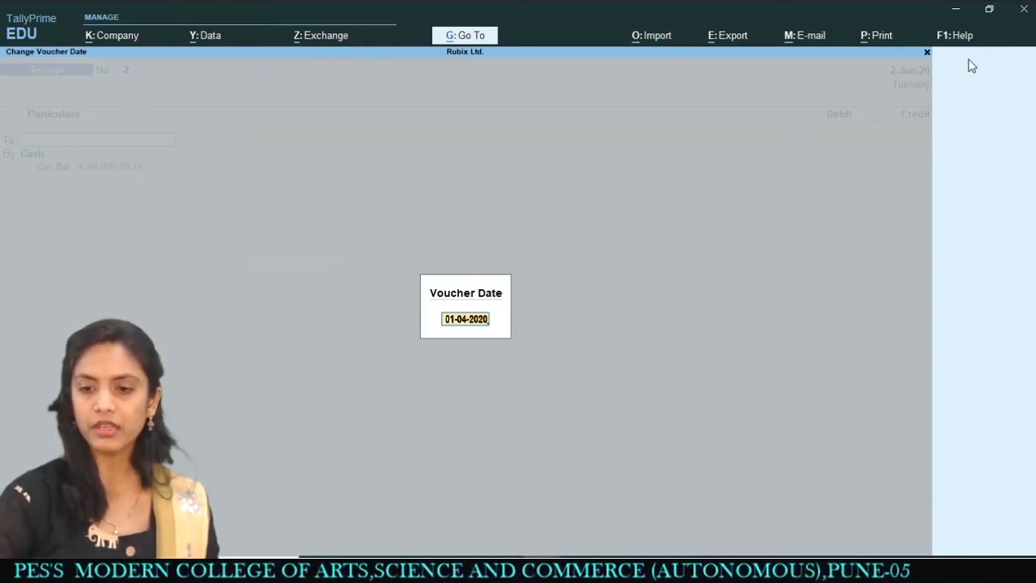
pyautogui.press('Return')
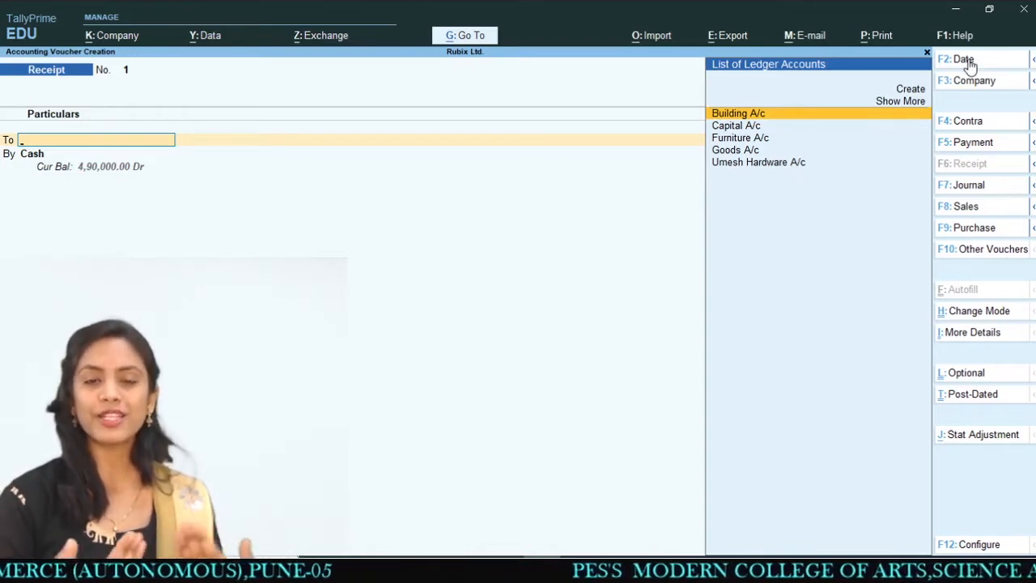
pyautogui.press('ctrl')
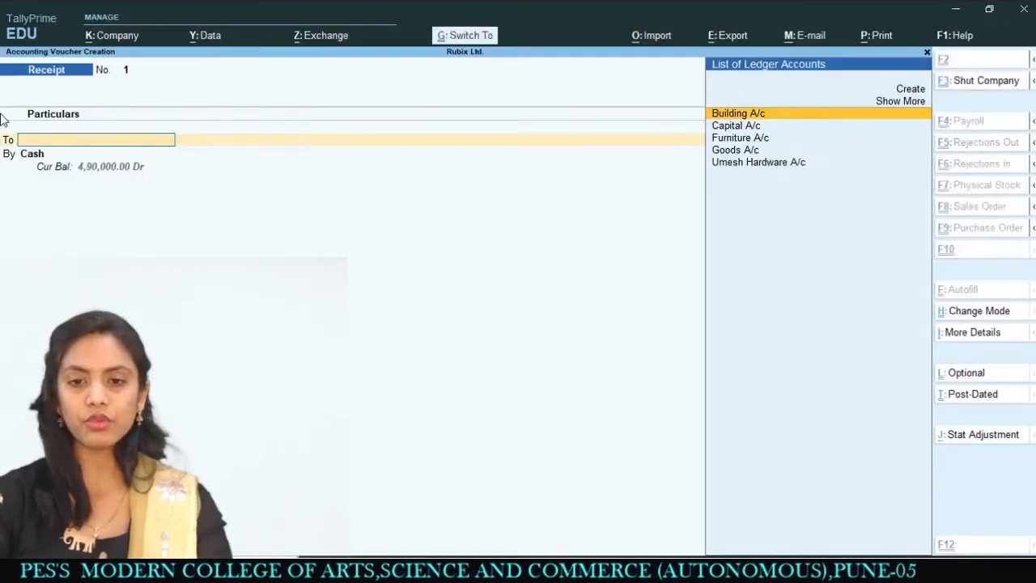
pyautogui.press('ctrl')
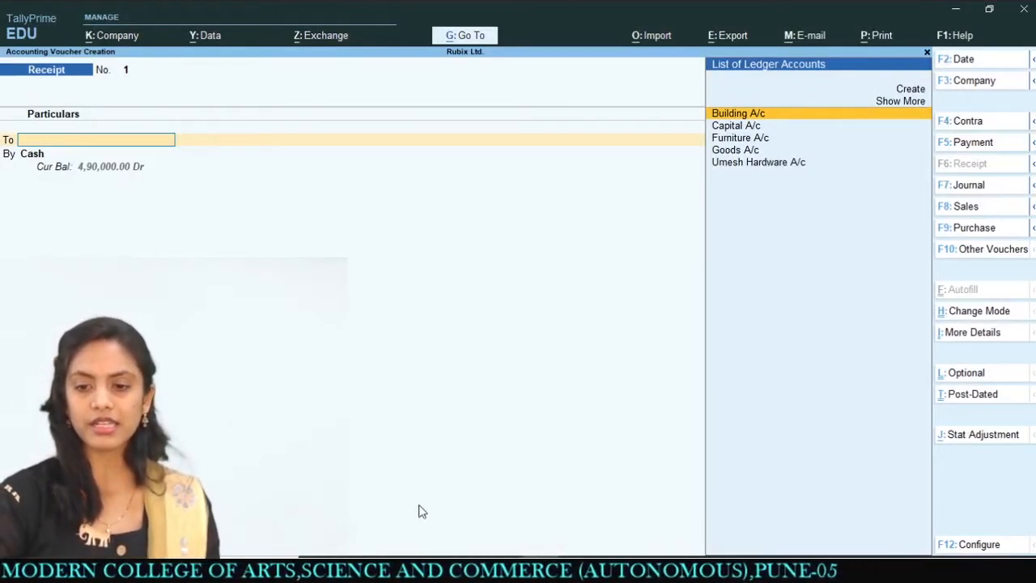
pyautogui.hotkey('alt', 'Tab')
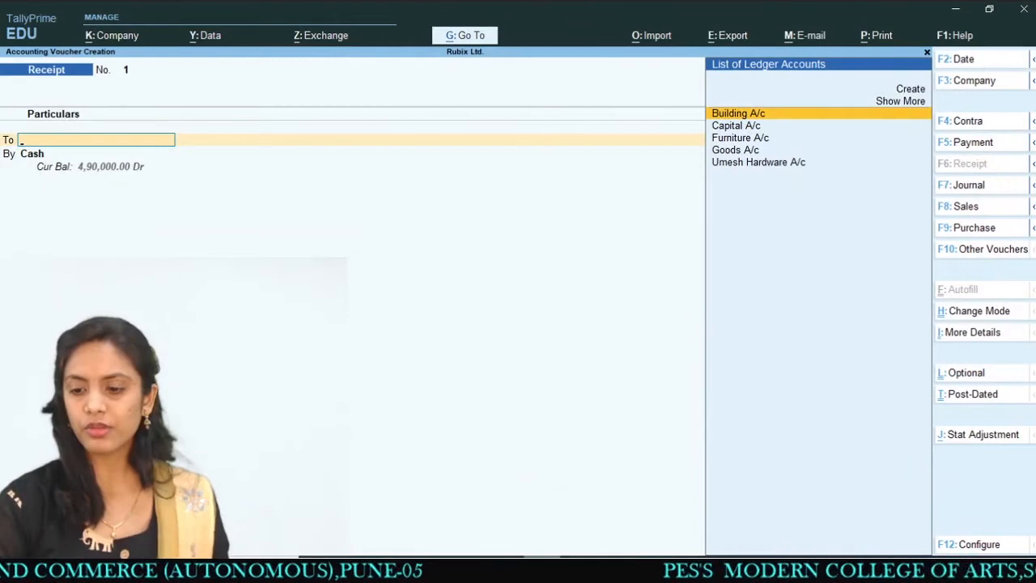
# Credit Capital A/c with 5,00,000 on the receipt voucher's To line.
pyautogui.press('Down')
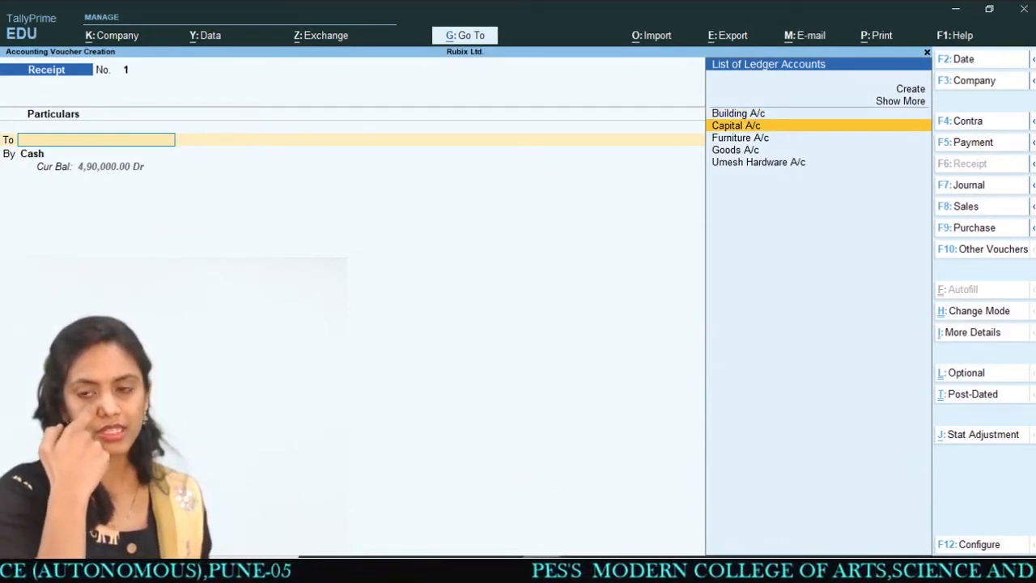
pyautogui.press('ctrl')
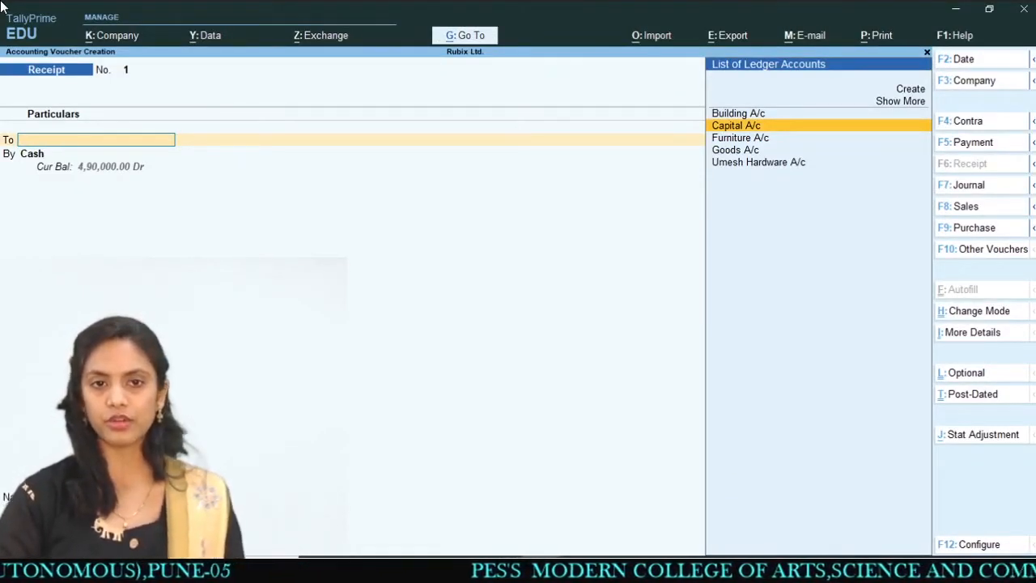
pyautogui.press('Return')
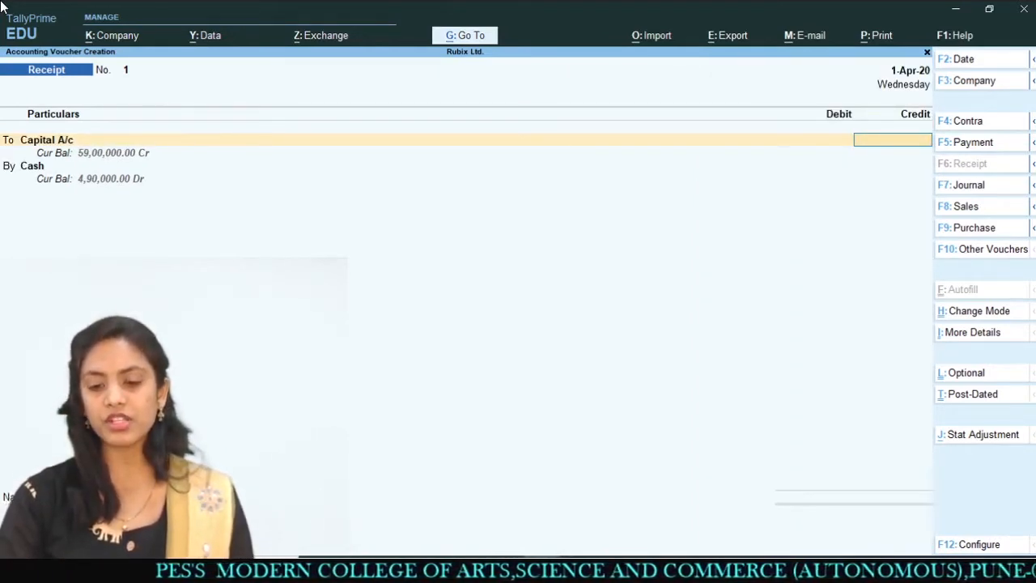
pyautogui.write('5')
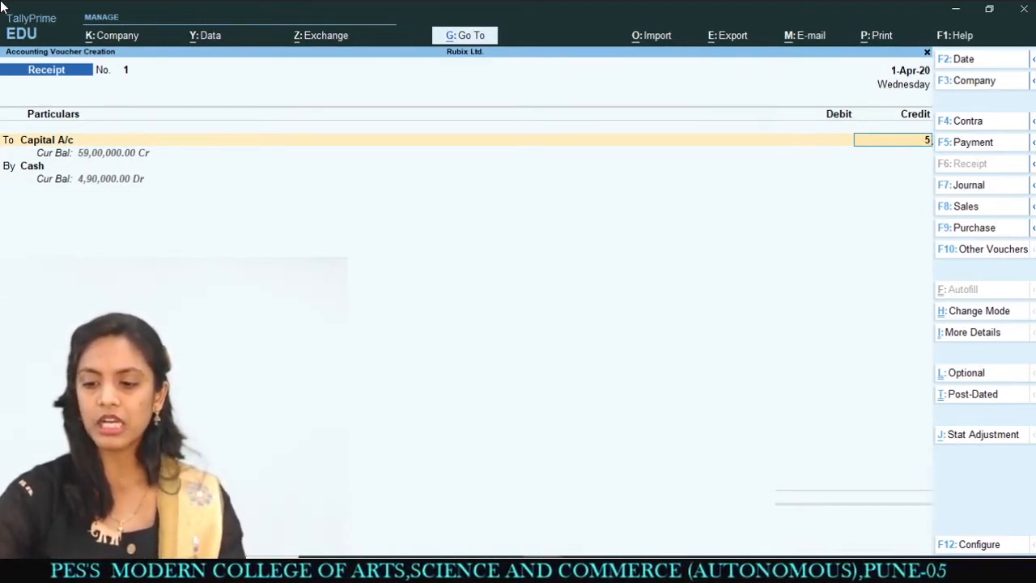
pyautogui.write(',00,')
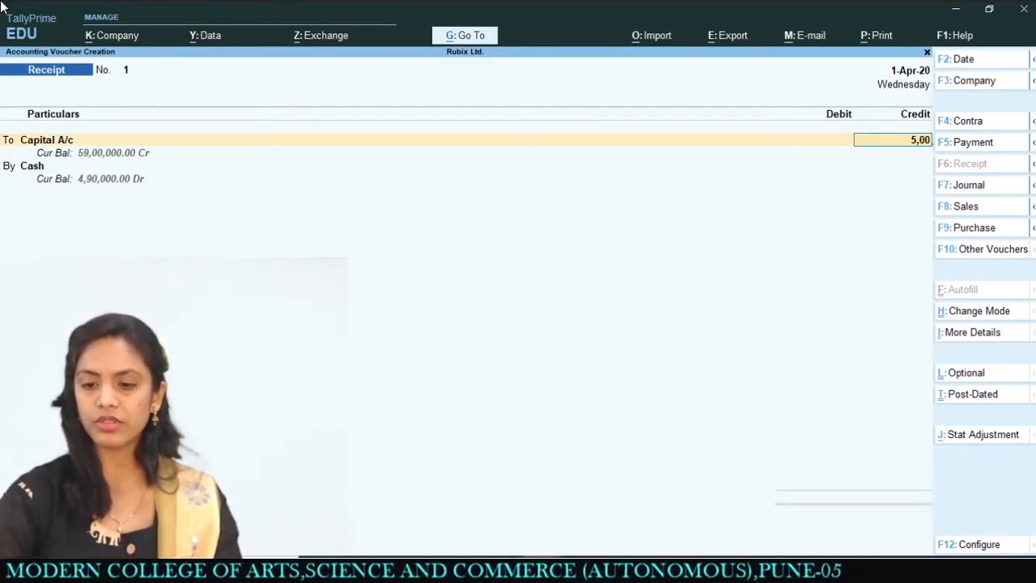
pyautogui.write('000')
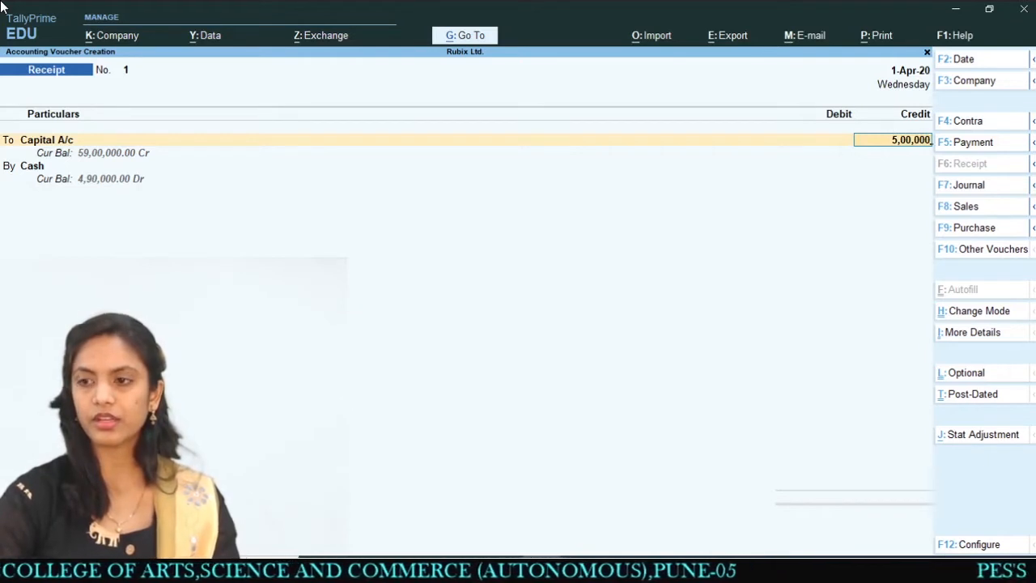
pyautogui.press('Return')
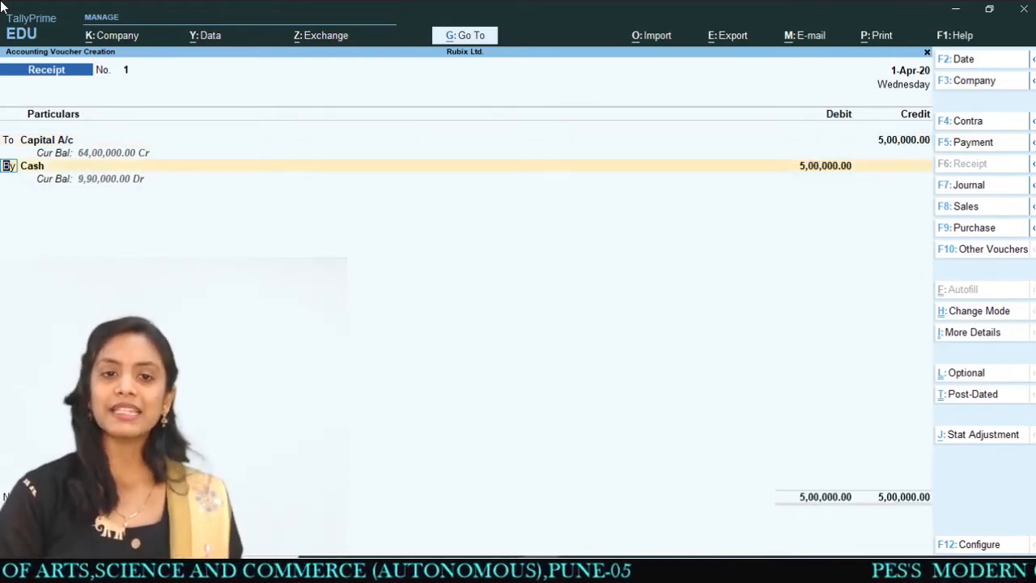
# Debit Cash with 5,00,000 on the By line and save the receipt voucher.
pyautogui.press('Return')
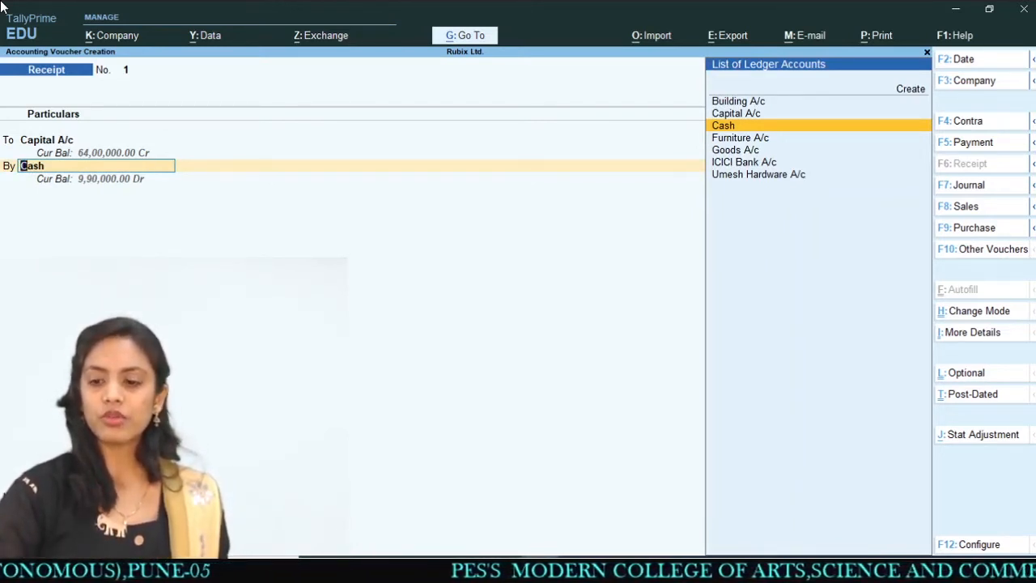
pyautogui.press('Return')
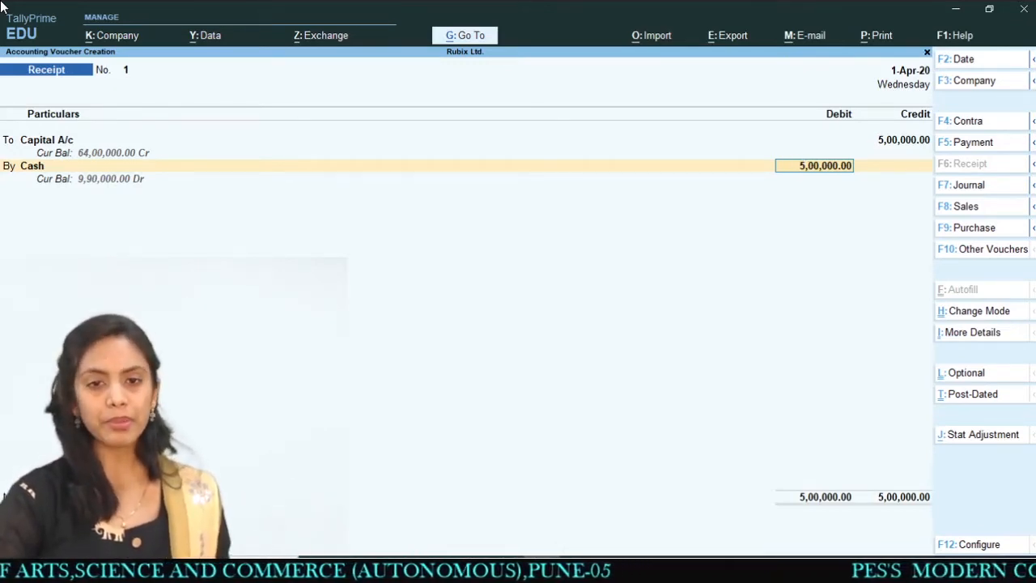
pyautogui.press('Return')
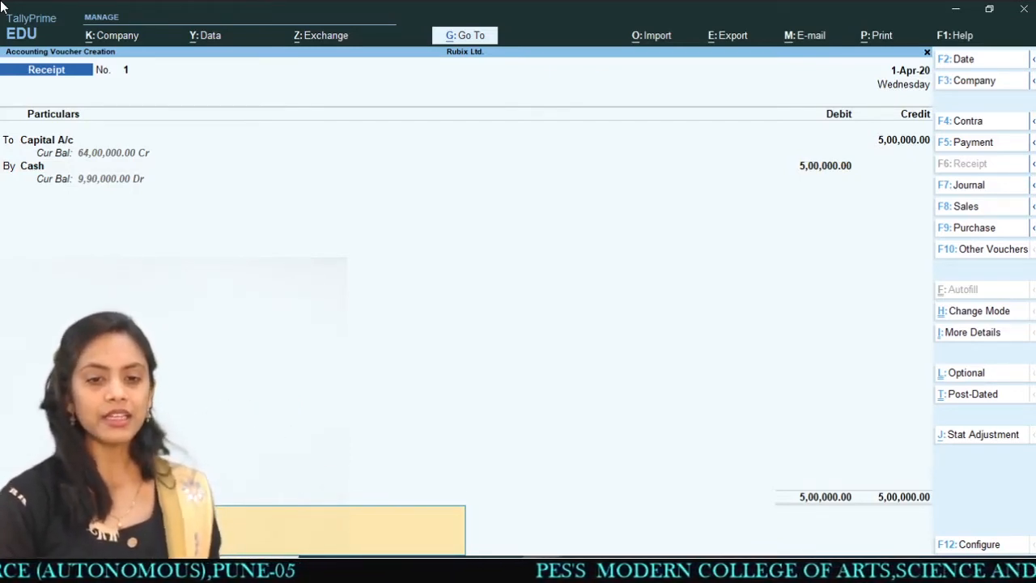
pyautogui.press('ctrl')
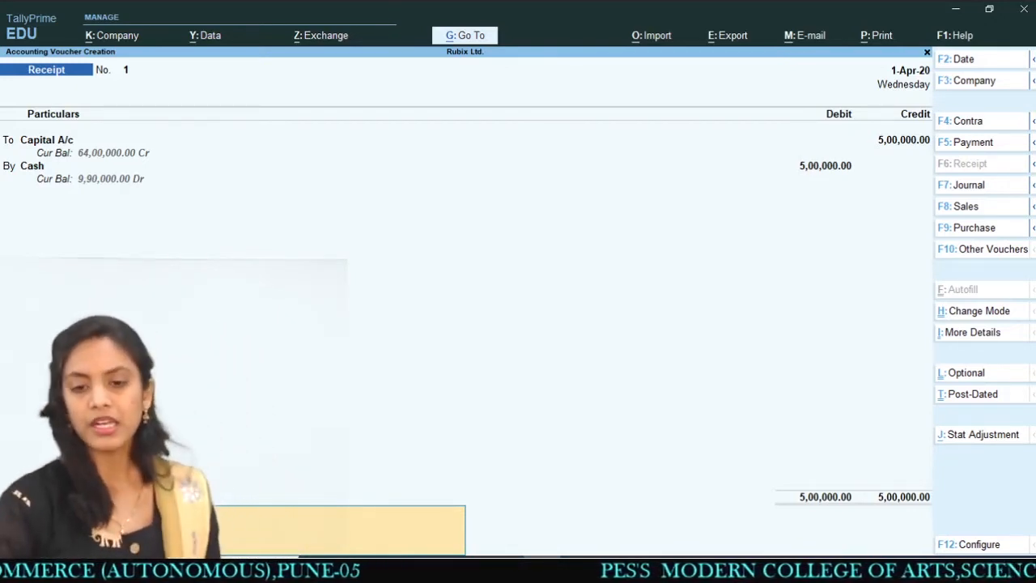
pyautogui.press('Return')
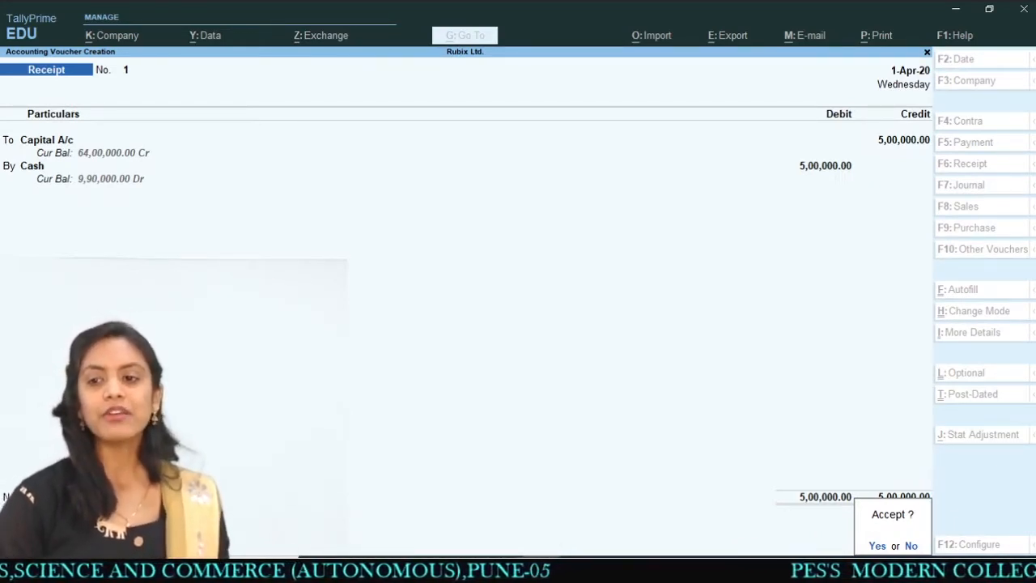
pyautogui.press('Return')
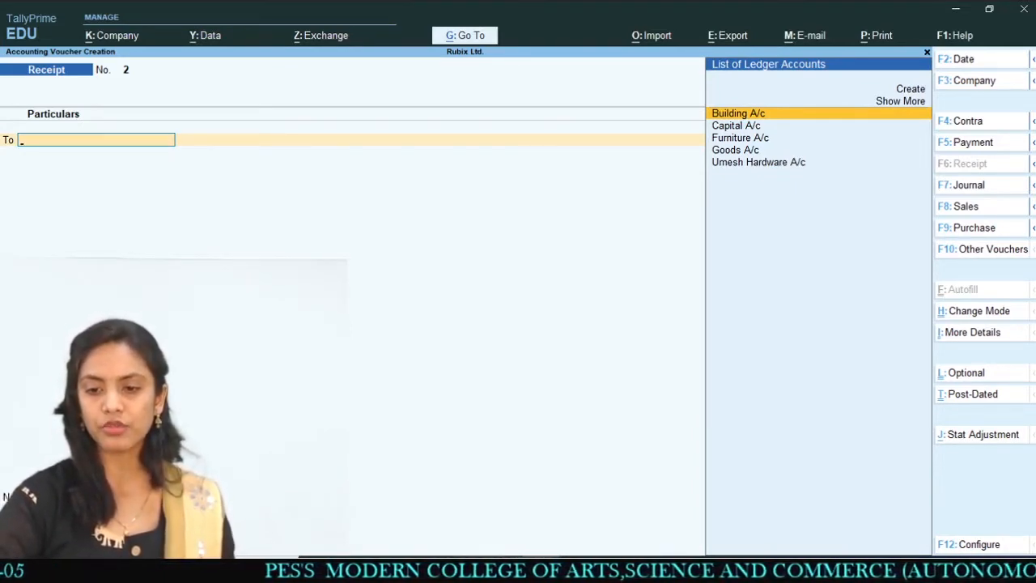
# Switch to the PowerPoint slide show to read the Case 1 transactions for Rubix Ltd.
pyautogui.hotkey('alt', 'Tab')
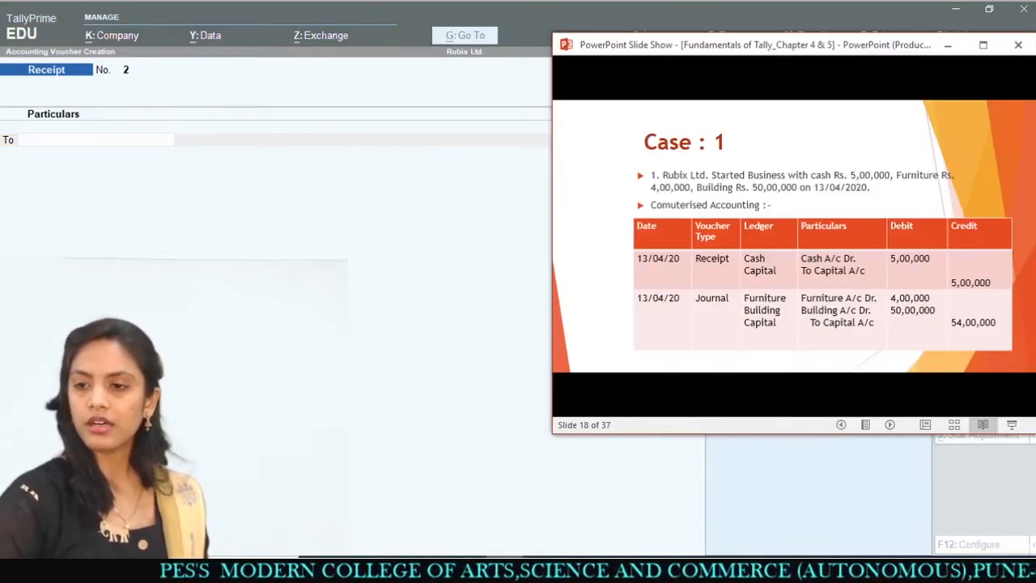
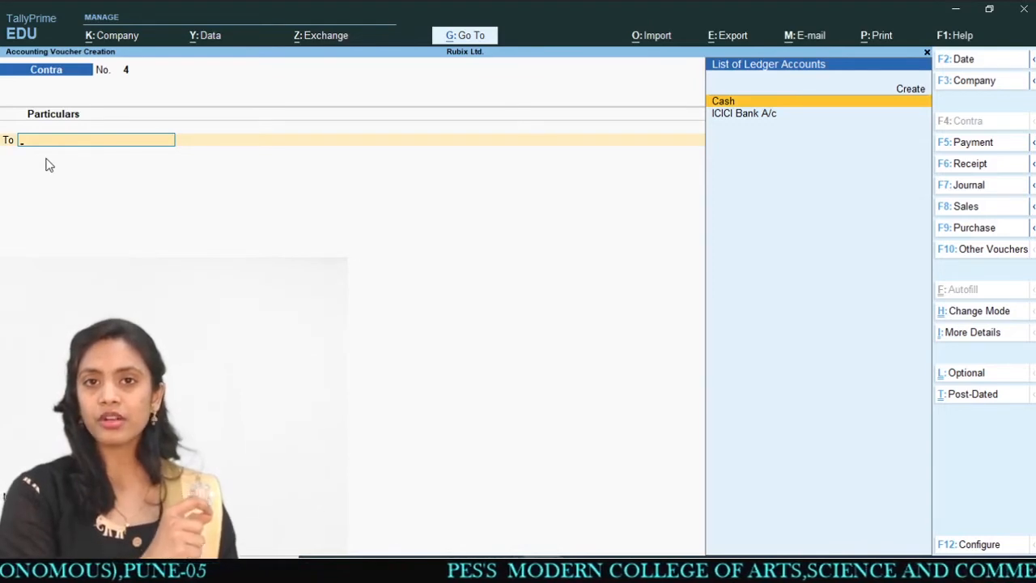
# Credit Cash and debit ICICI Bank A/c with 50,000 each in the contra voucher.
pyautogui.press('ctrl')
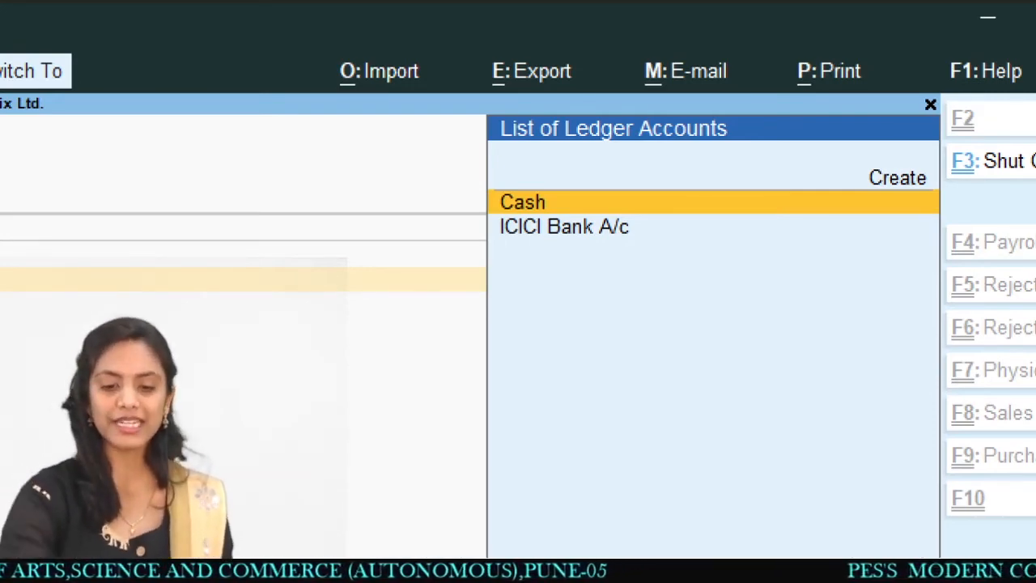
pyautogui.press('Return')
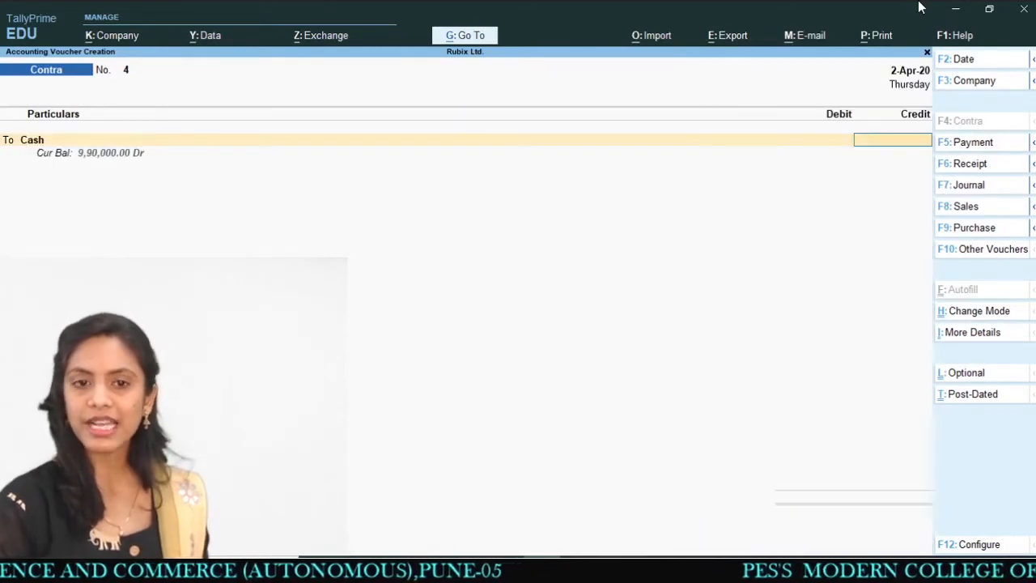
pyautogui.write('500000')
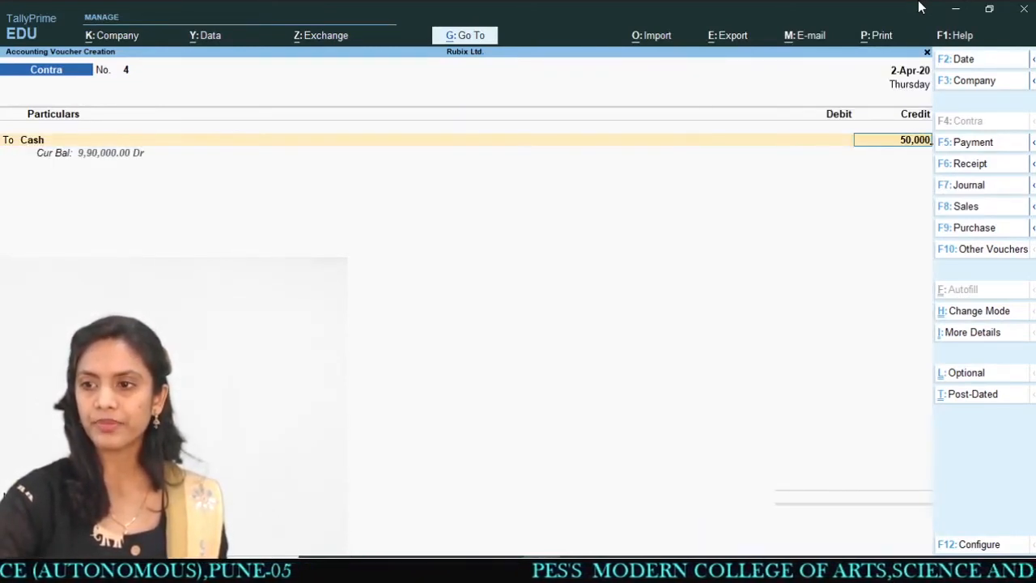
pyautogui.press('Return')
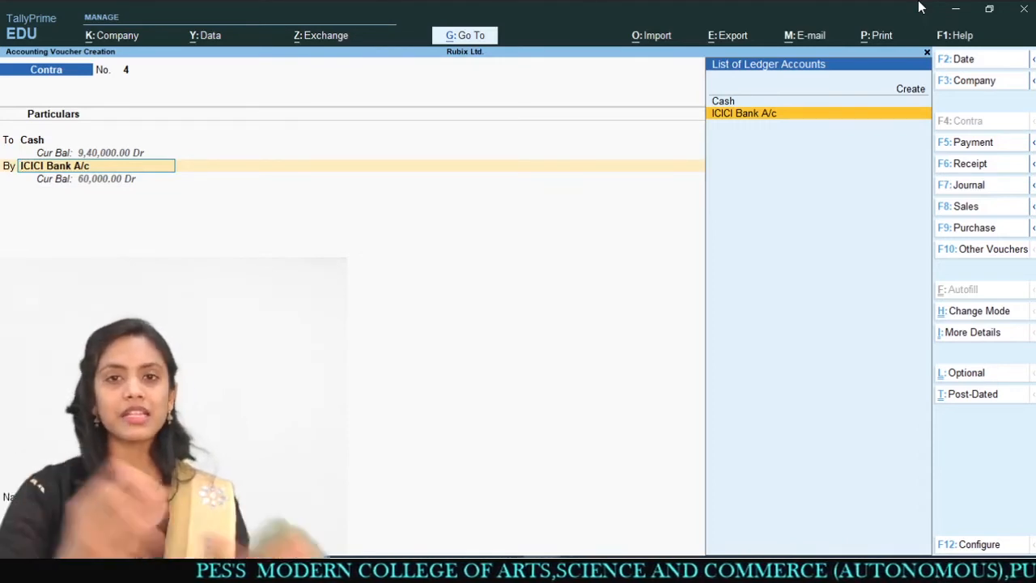
pyautogui.press('Return')
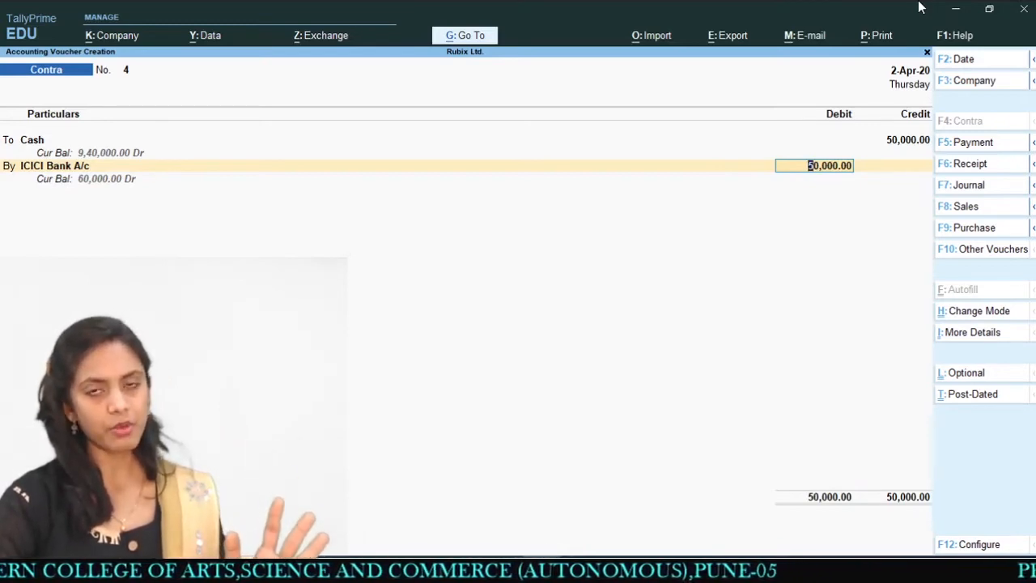
pyautogui.press('Return')
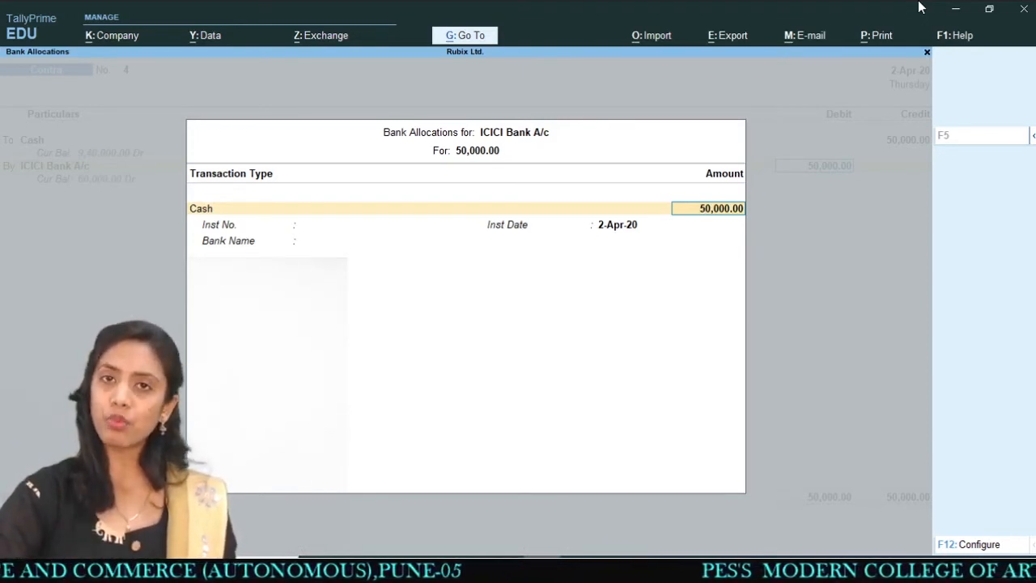
# Accept the Cash bank allocation of 50,000 for ICICI Bank A/c, leaving the denominations, instrument number and bank name blank.
pyautogui.press('Return')
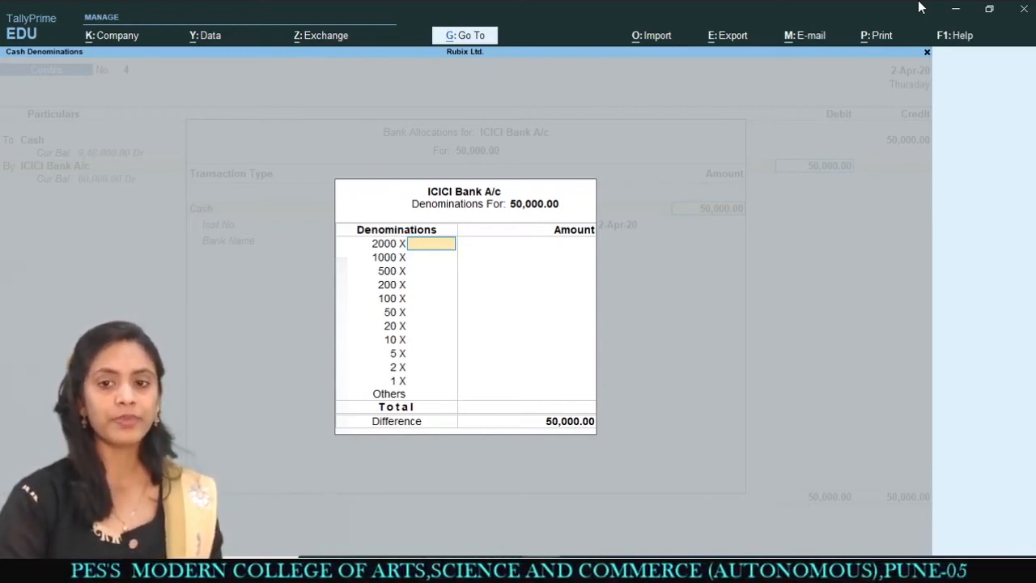
pyautogui.press('Return')
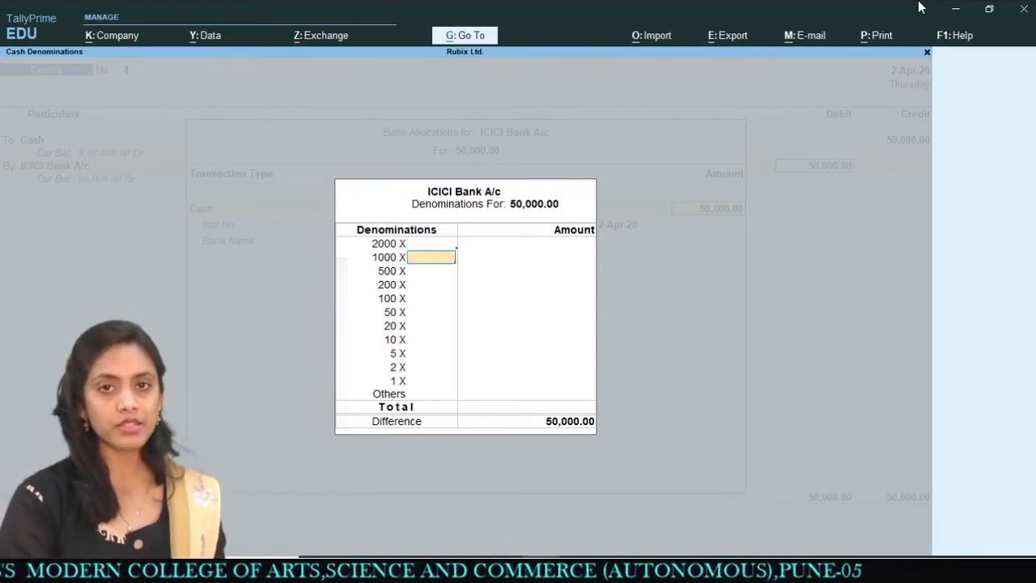
pyautogui.press('Return')
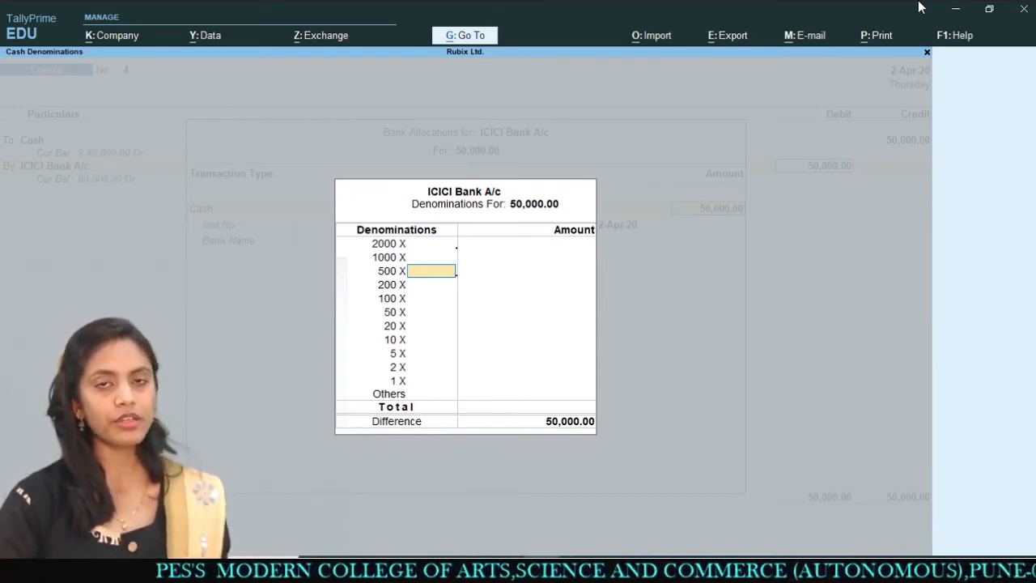
pyautogui.press('Return')
pyautogui.press('Return')
pyautogui.press('Return')
pyautogui.press('Return')
pyautogui.press('Return')
pyautogui.press('Return')
pyautogui.press('Return')
pyautogui.press('Return')
pyautogui.press('Return')
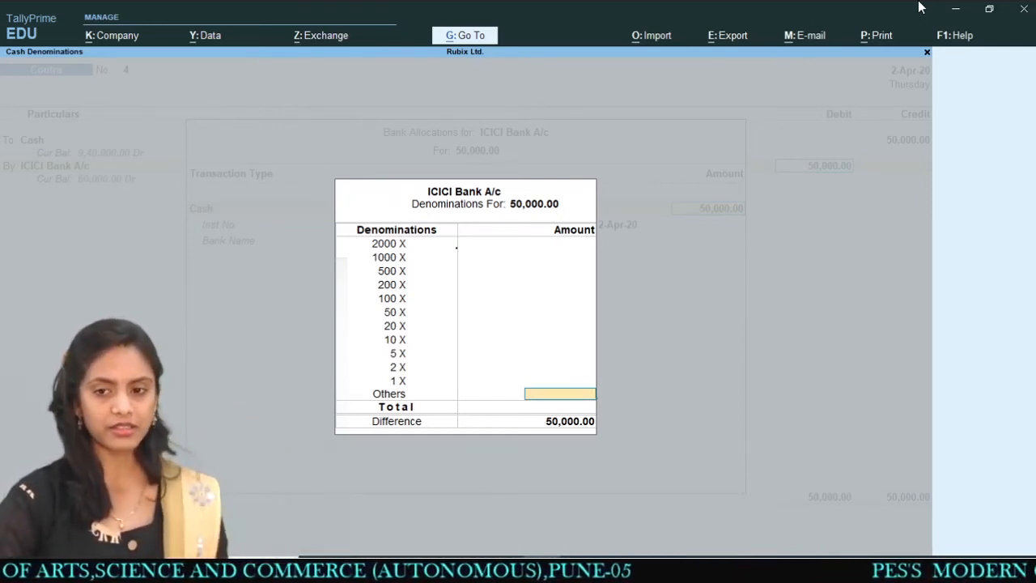
pyautogui.press('Return')
pyautogui.press('Return')
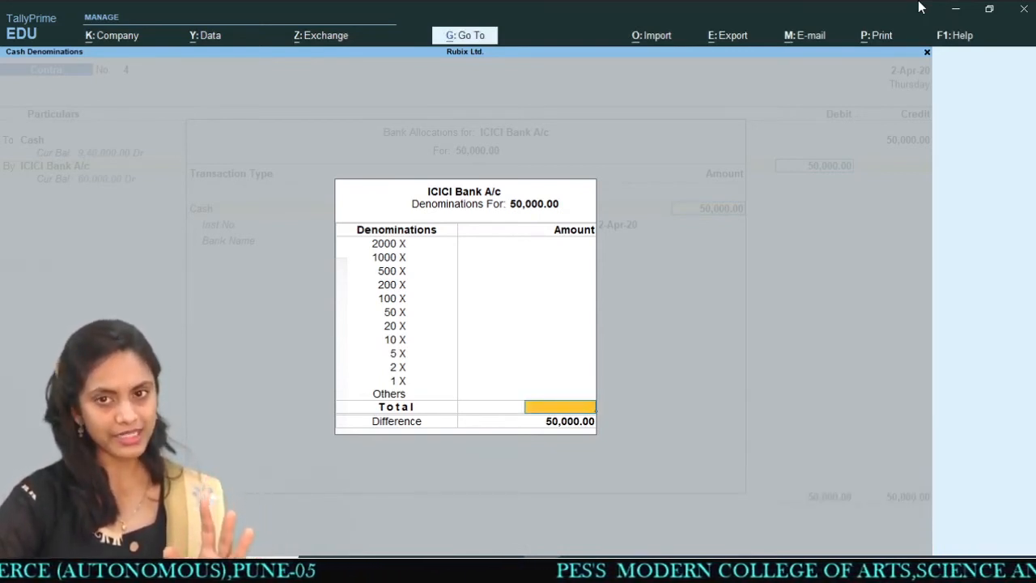
pyautogui.press('Return')
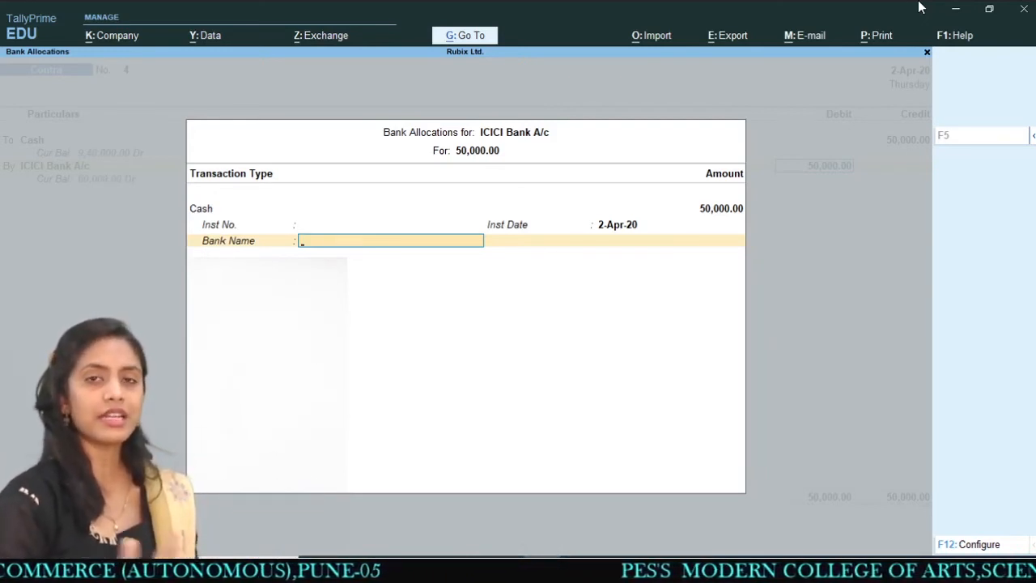
pyautogui.press('Return')
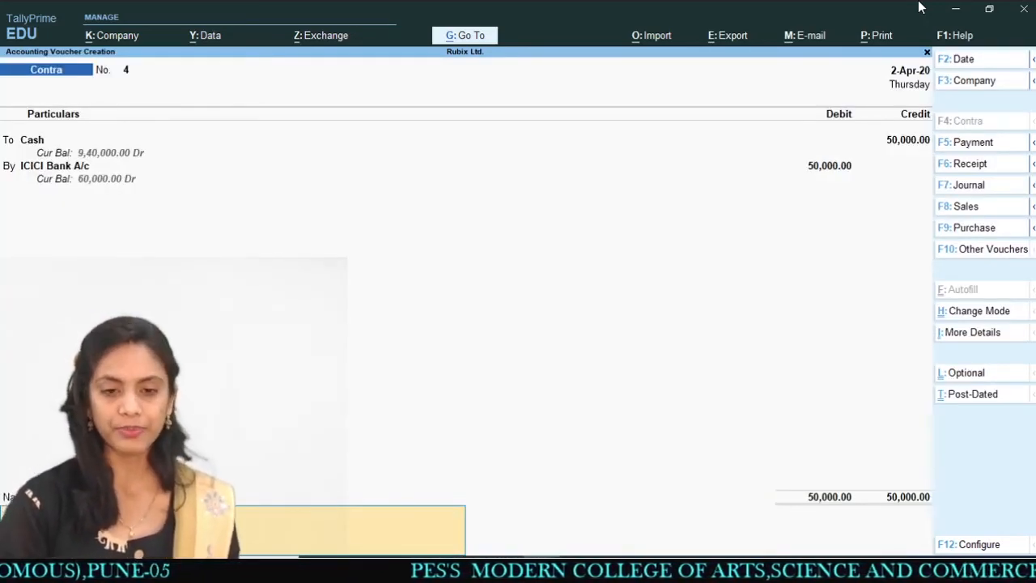
# Enter a narration beginning "Being Opened a" and save the contra voucher.
pyautogui.press('Return')
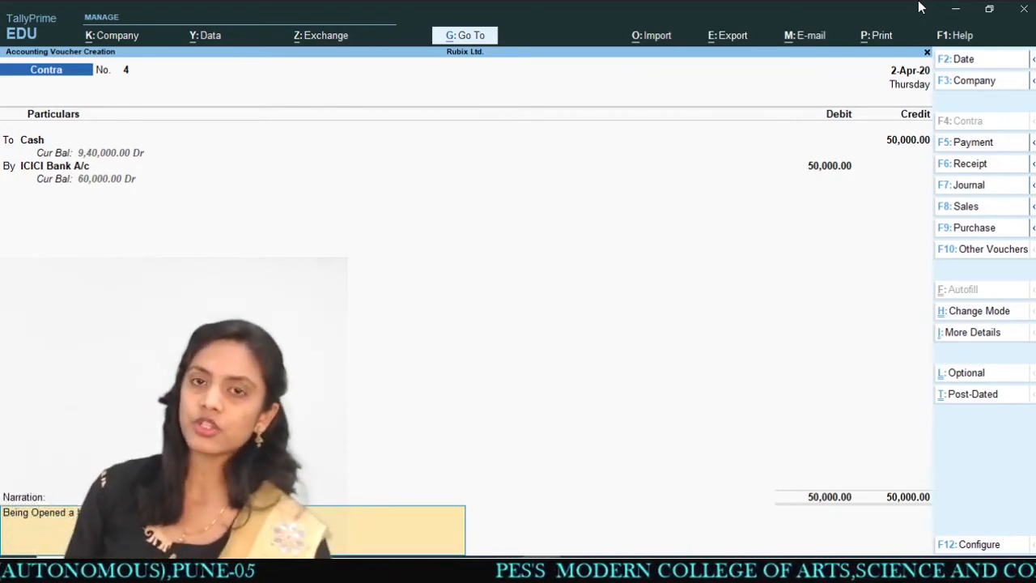
pyautogui.press('ctrl')
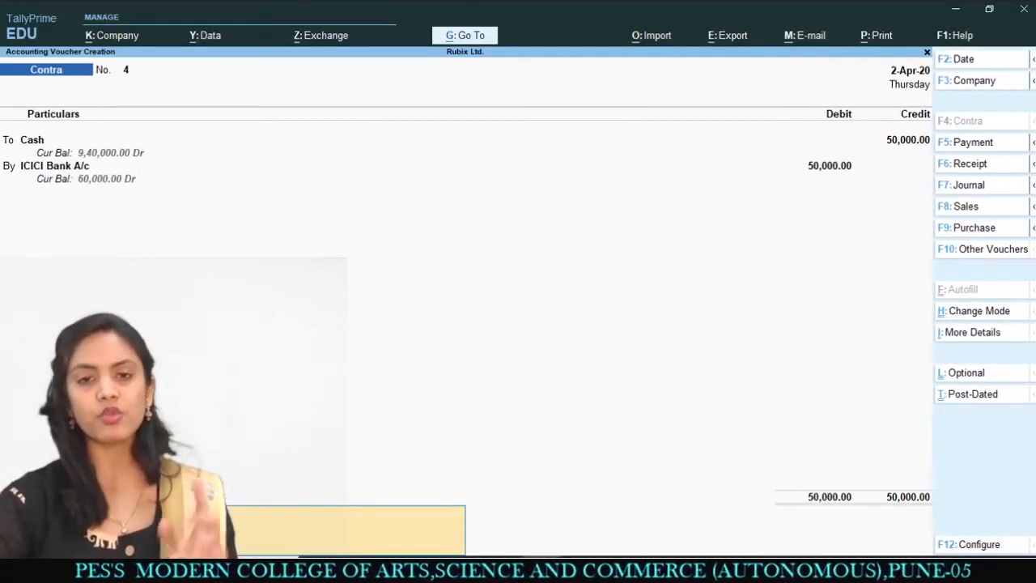
pyautogui.press('Return')
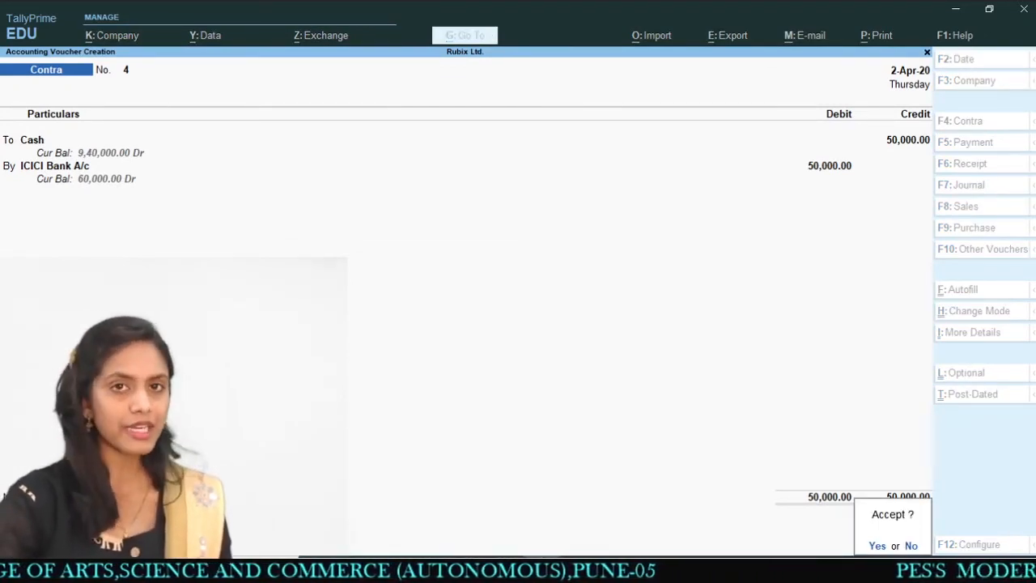
pyautogui.press('Return')
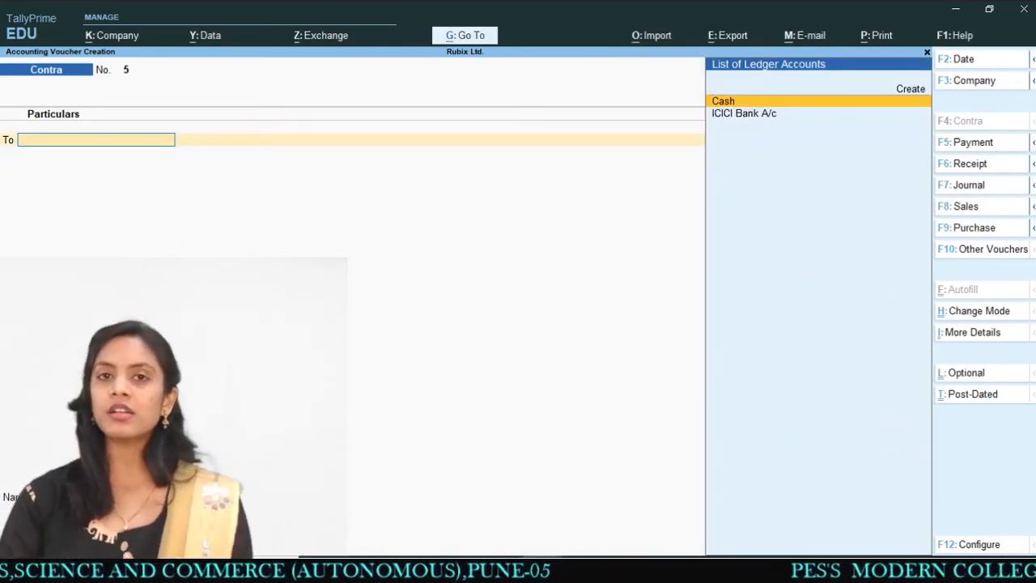